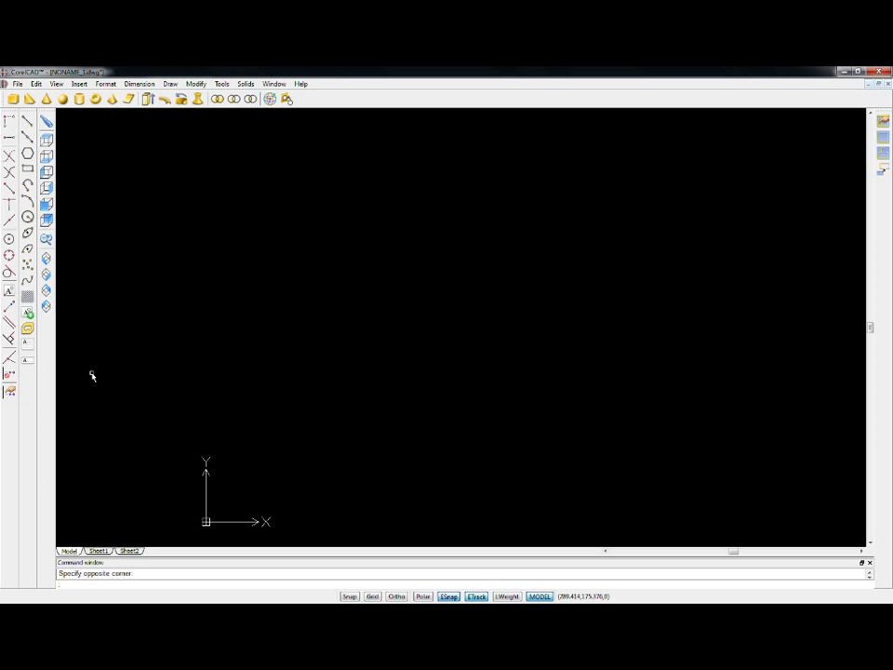
Draw the circles for the basic shape and extrude them into stacked cylinders, using an extrusion height of 4.1
click(27, 217)
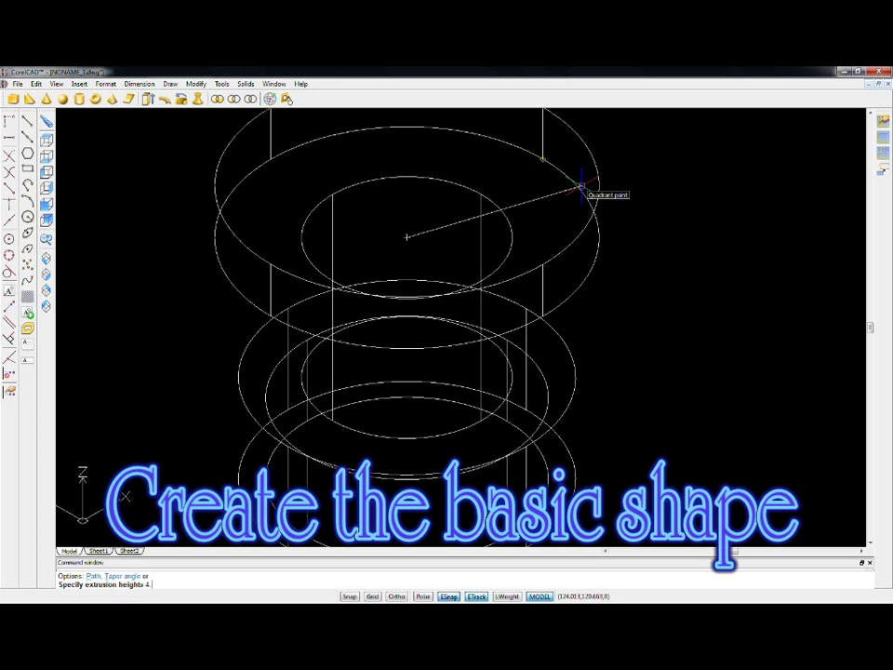
text(1)
scroll(579, 197, down, 8)
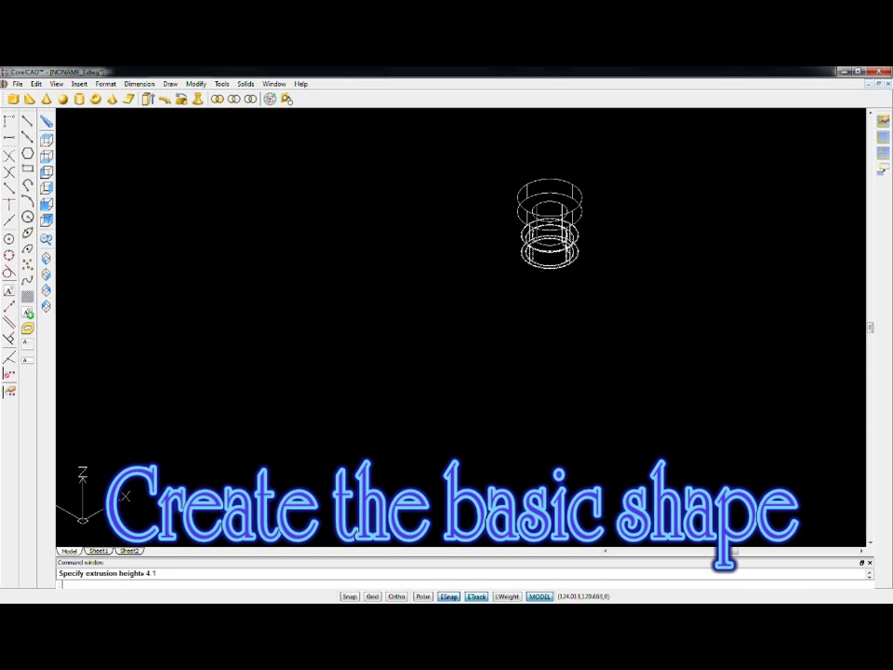
scroll(575, 240, up, 1)
middle_drag(579, 236, 364, 333)
scroll(359, 327, up, 5)
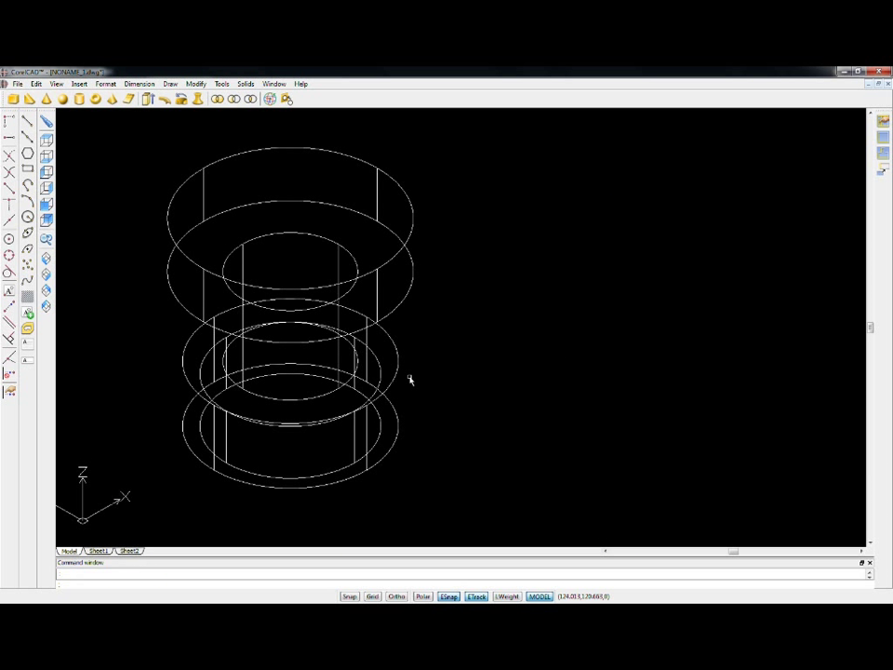
Unite the overlapping stacked cylinders into one solid body
click(351, 361)
key(F8)
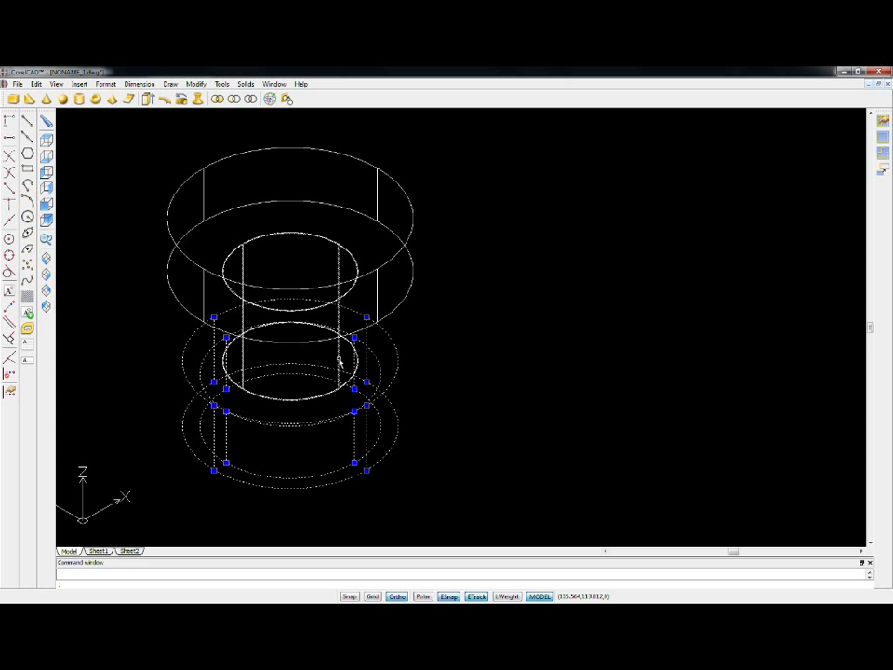
click(339, 362)
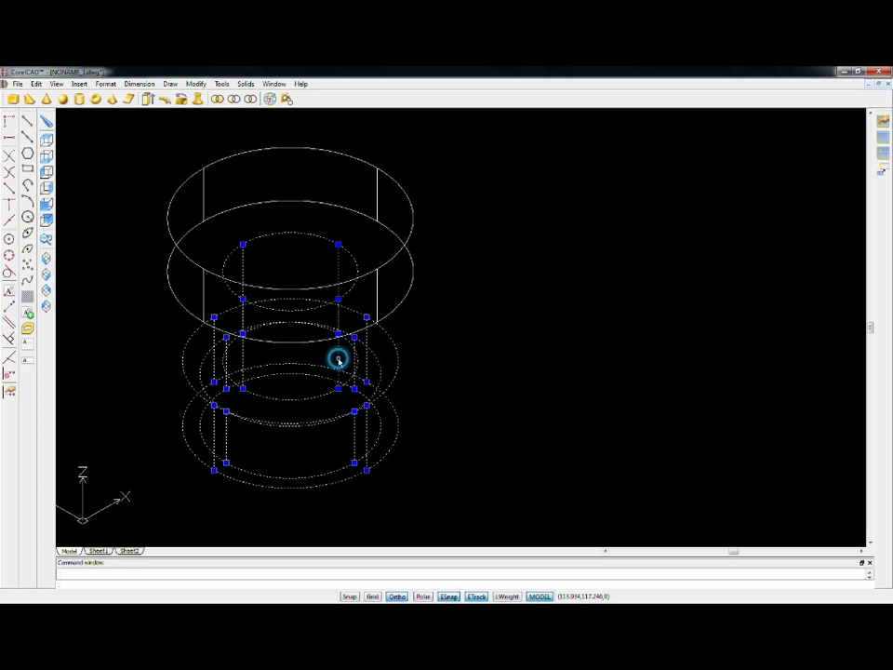
click(391, 260)
key(F8)
click(218, 98)
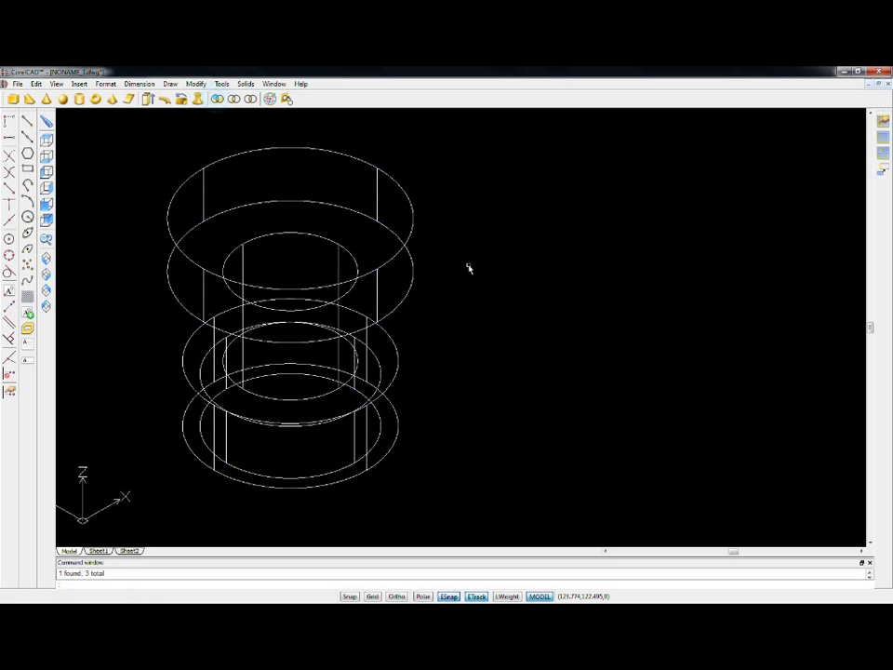
click(408, 295)
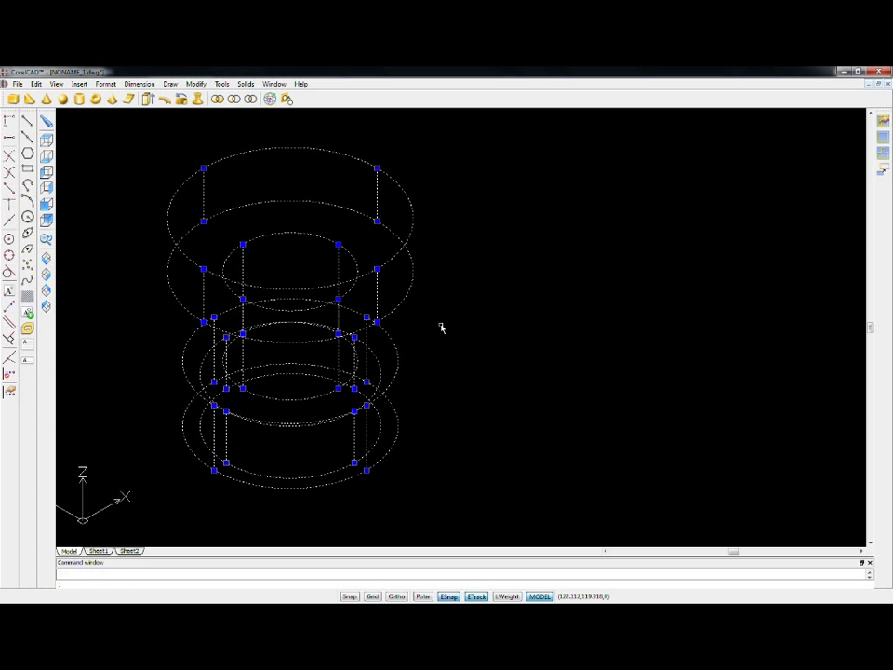
key(Escape)
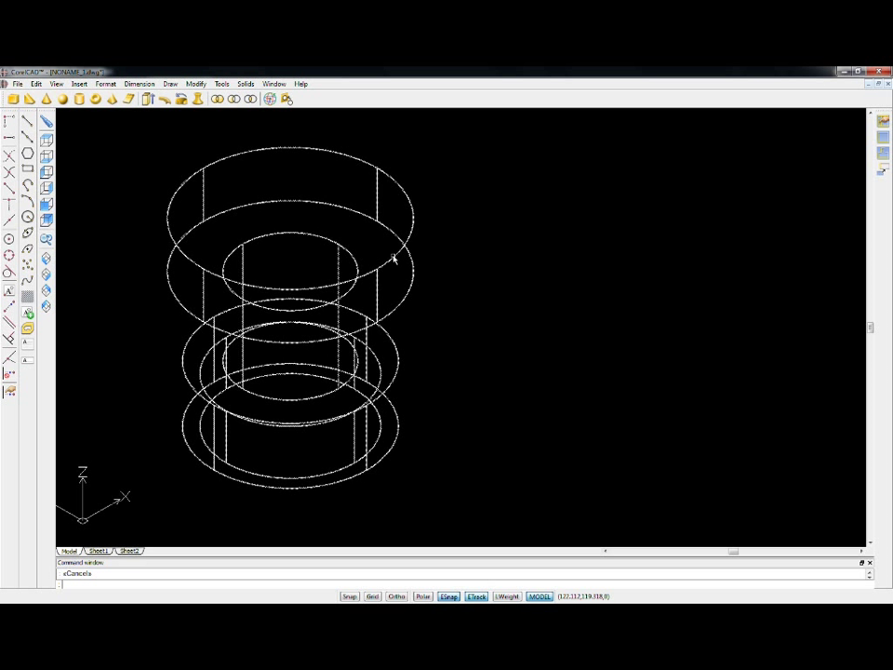
Draw a 3 by 1 rectangle starting at the upper end of the wide cylinder's lower front vertical edge line
click(27, 168)
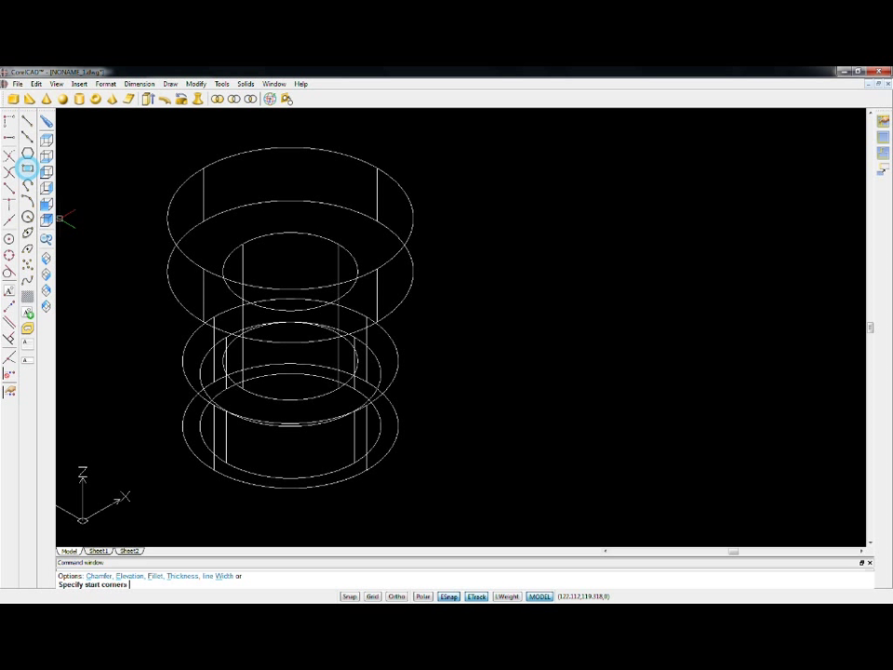
click(374, 269)
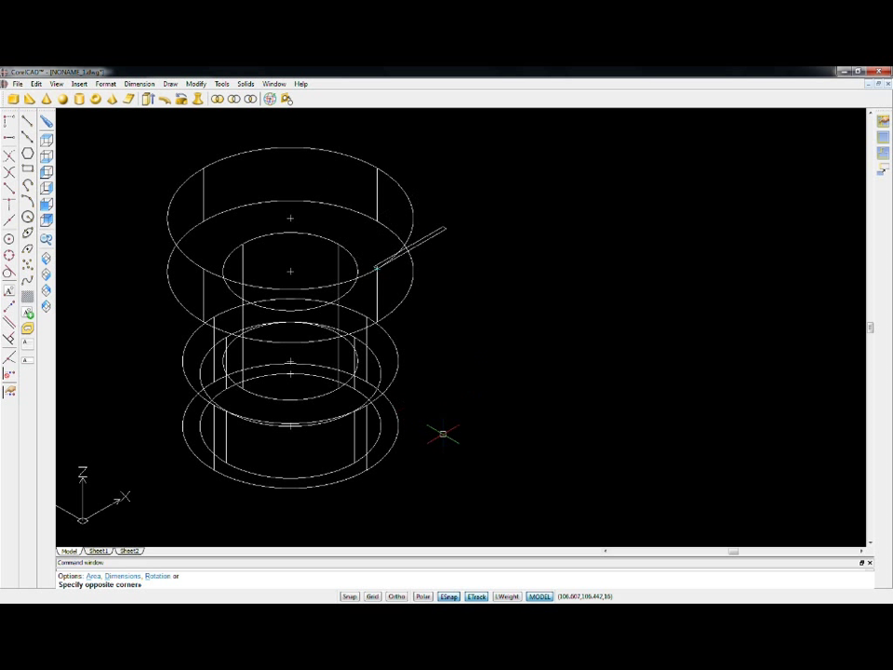
key(F8)
text(D)
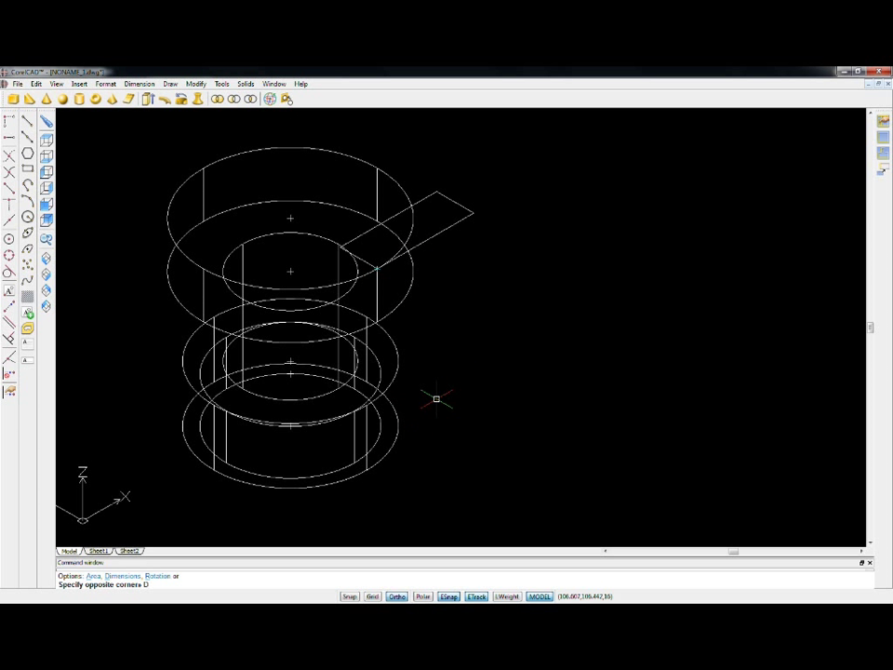
key(Return)
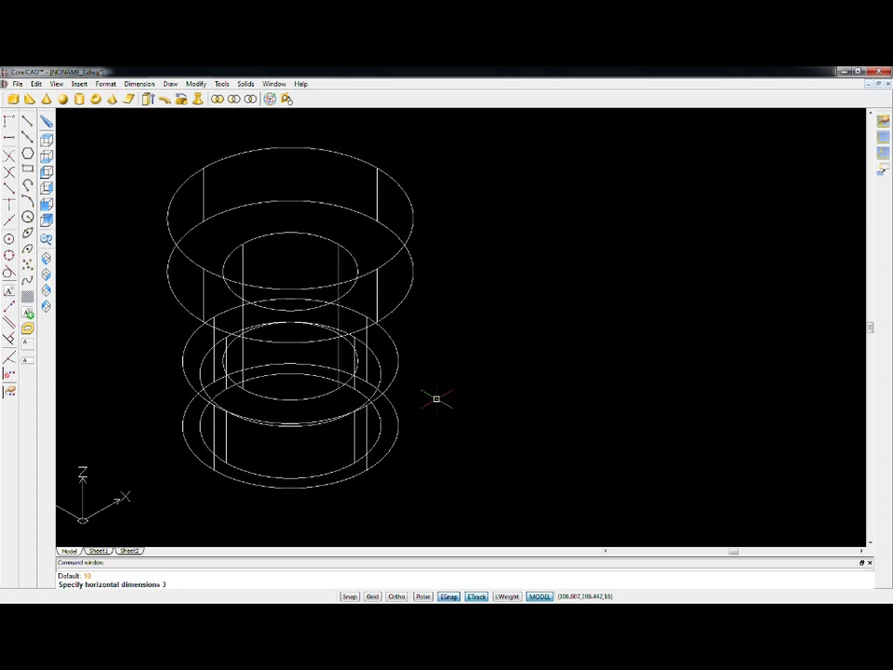
text(3)
key(Return)
text(1)
key(Return)
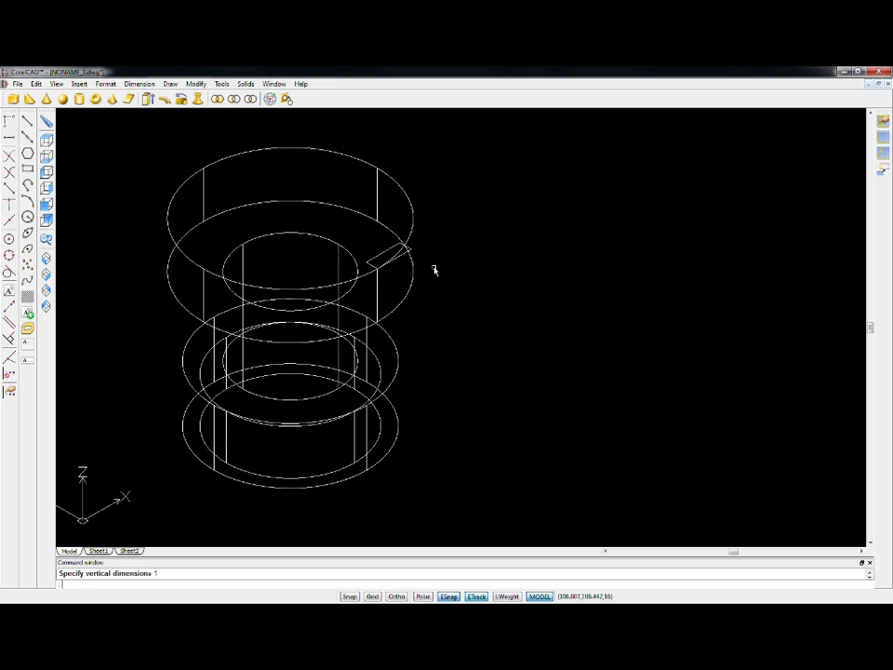
Align the rectangle so the midpoint of its long side sits on the endpoint of the wide cylinder's edge line
text(align)
key(Return)
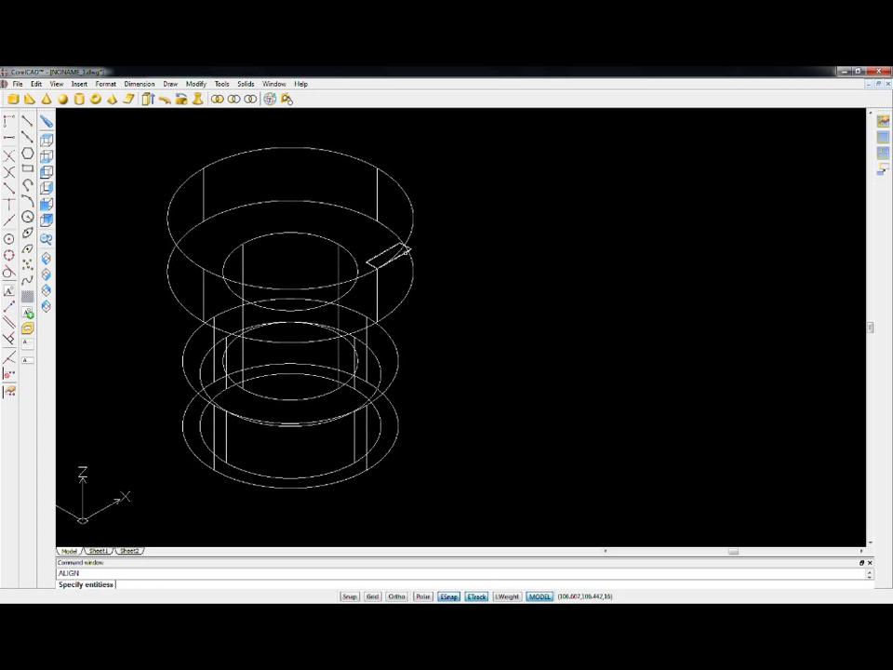
click(401, 249)
key(Return)
click(398, 255)
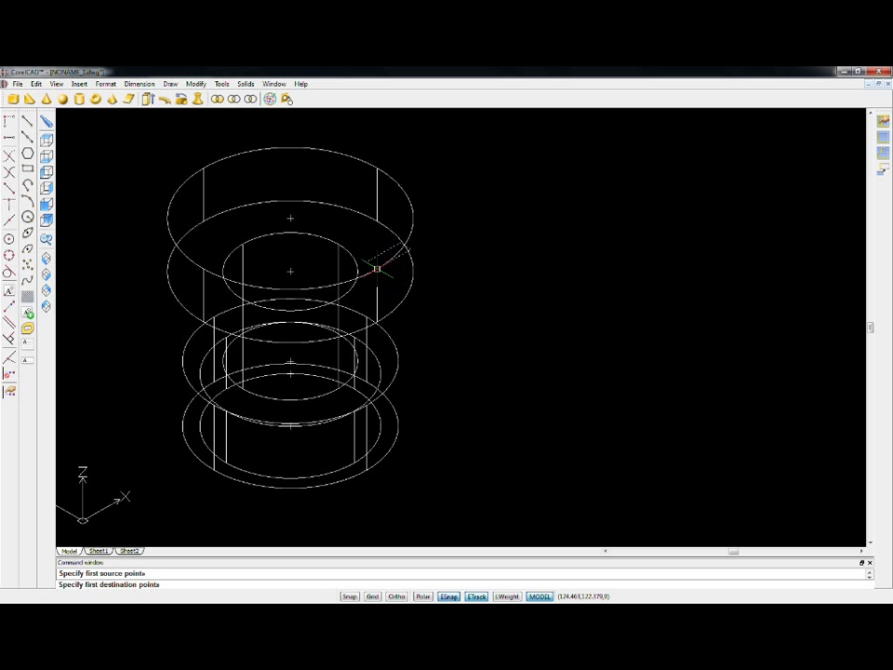
click(379, 265)
scroll(385, 267, up, 3)
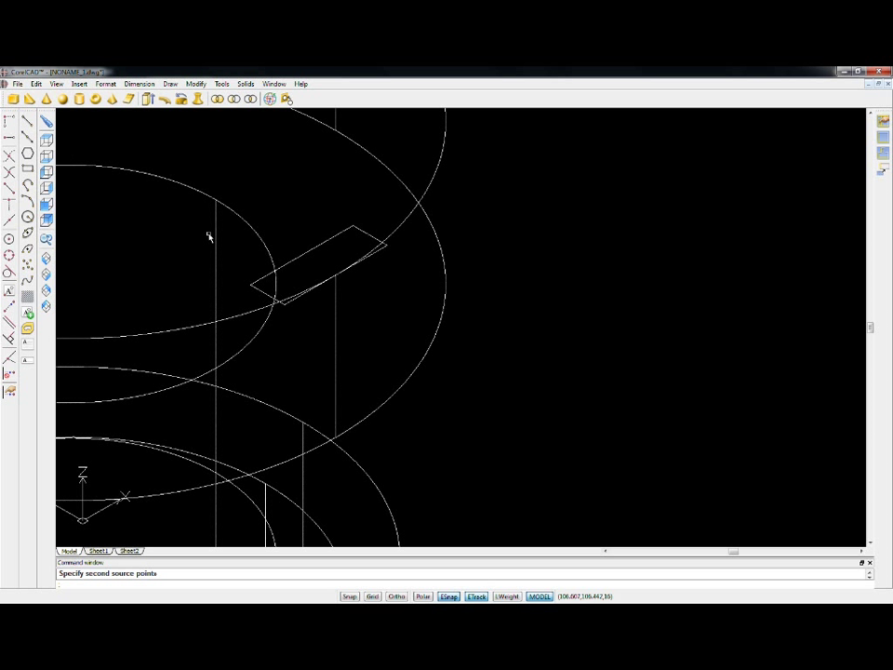
Extrude the aligned rectangle downward into a box reaching below the wide cylinder
scroll(220, 237, down, 1)
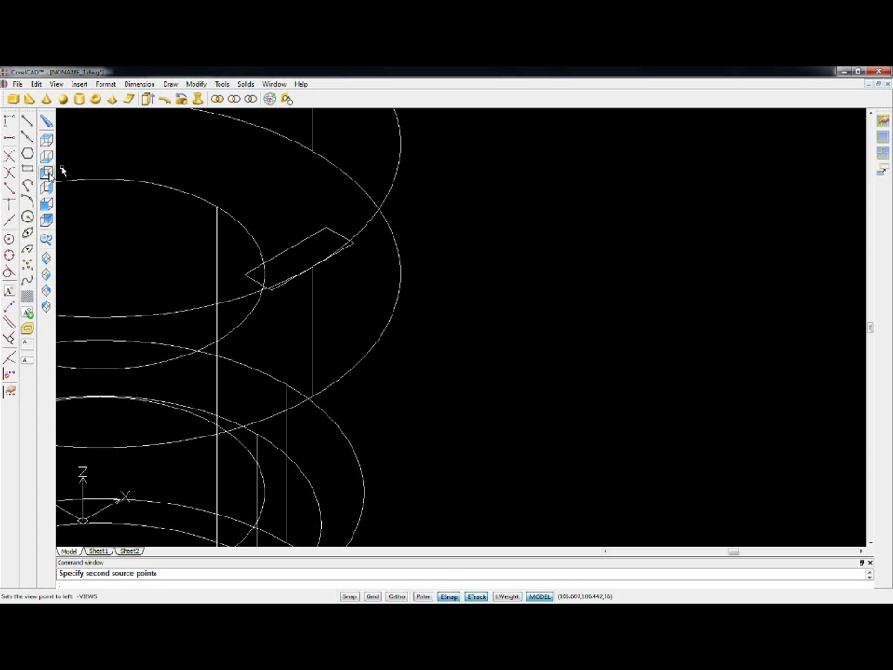
click(251, 101)
click(329, 227)
key(Return)
click(317, 467)
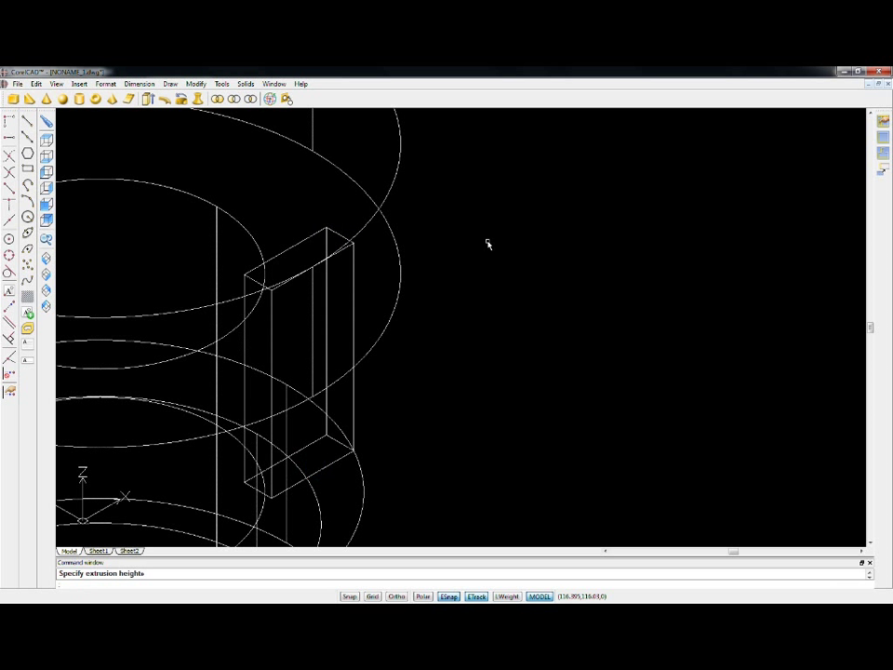
Move the extruded box by a displacement of 0,-0.02,0
text(move)
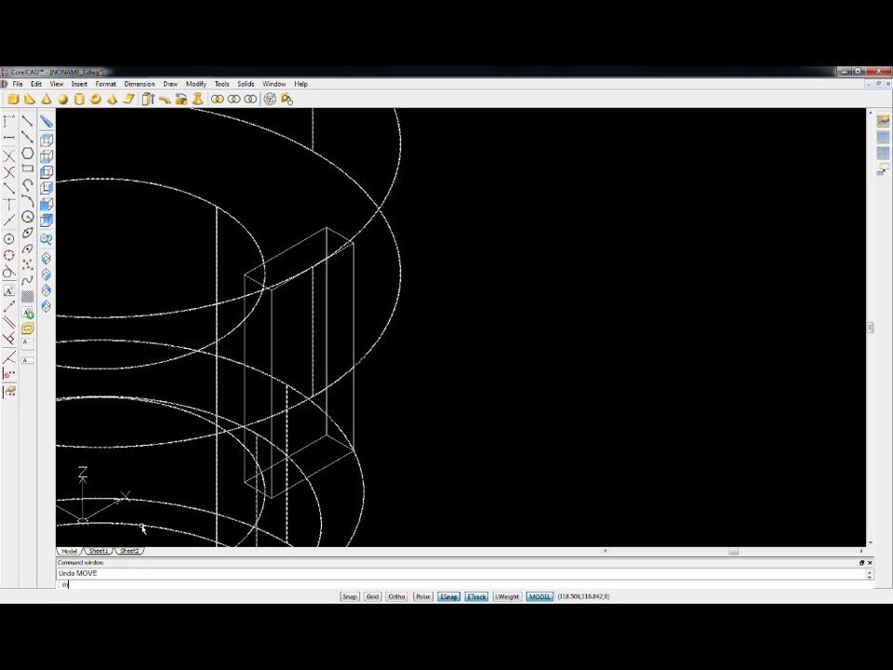
key(Return)
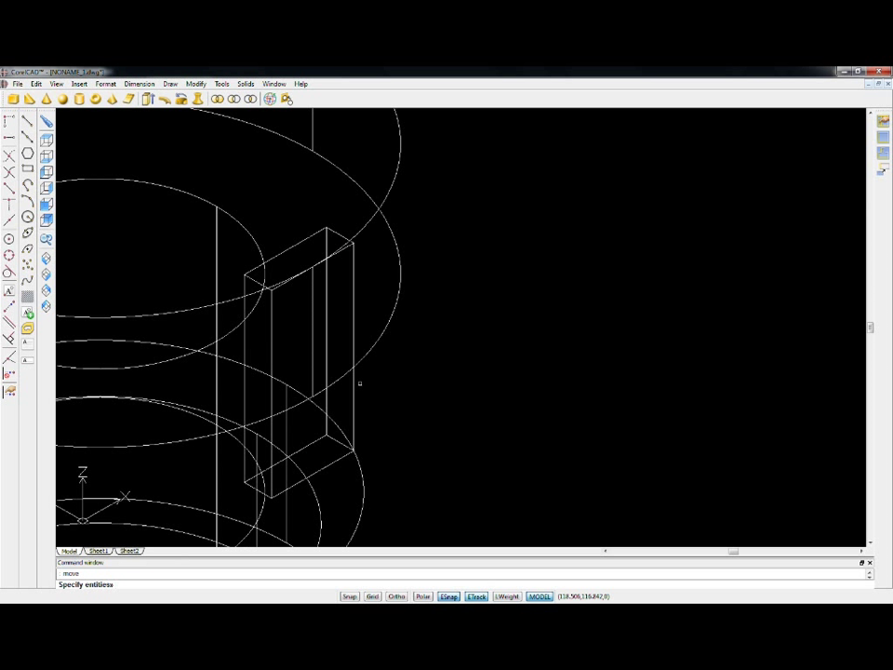
click(355, 390)
key(Return)
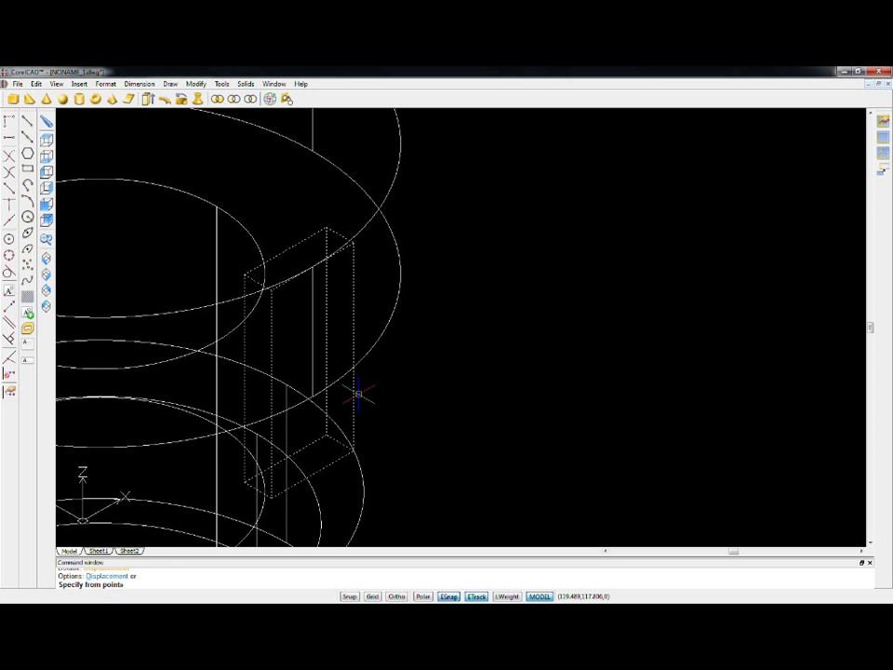
click(359, 394)
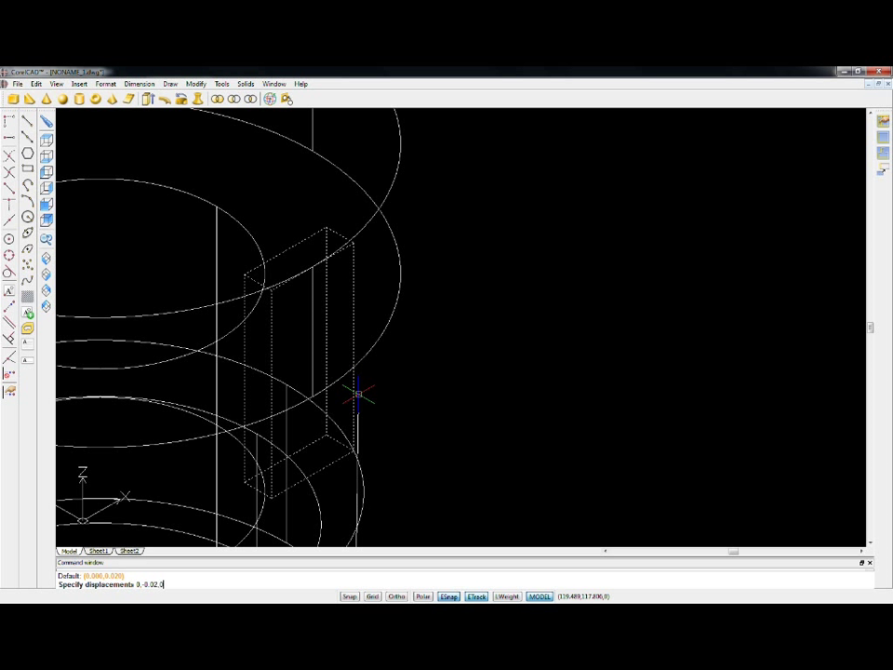
key(Return)
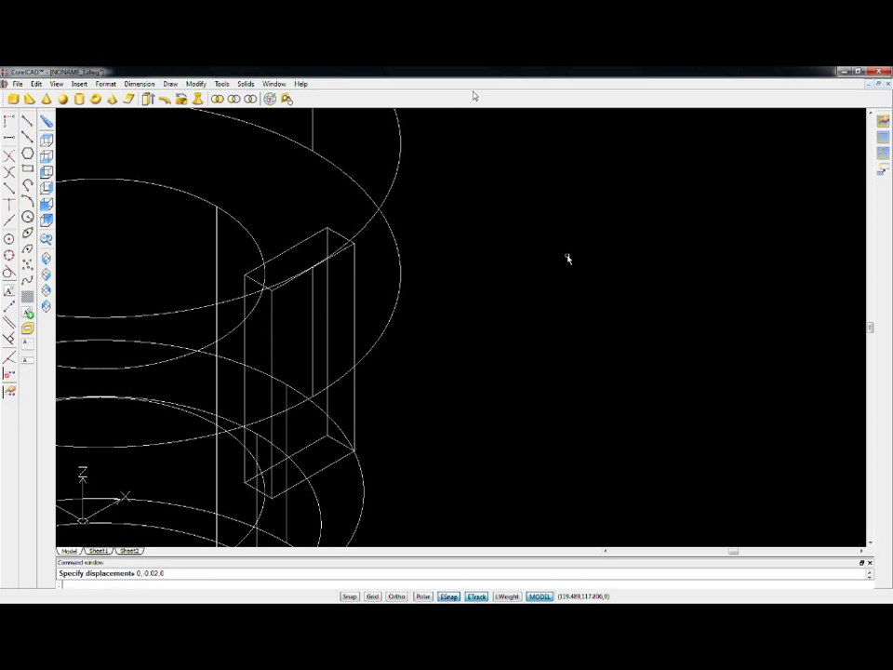
Create a circular 3D pattern of the box with 8 items over 360 degrees, rotating the items about the wide cylinder's central axis
scroll(424, 313, down, 2)
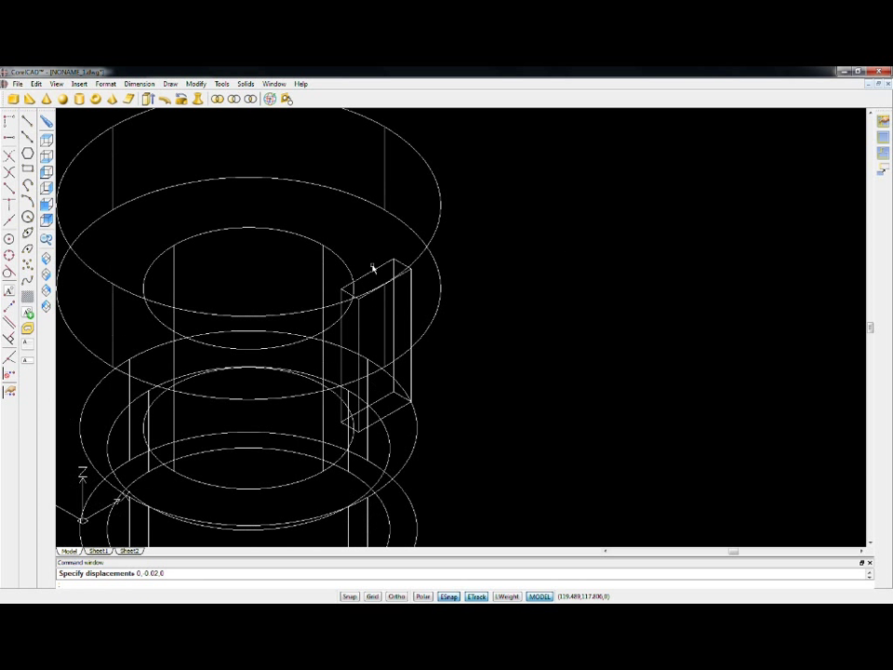
middle_drag(333, 252, 402, 278)
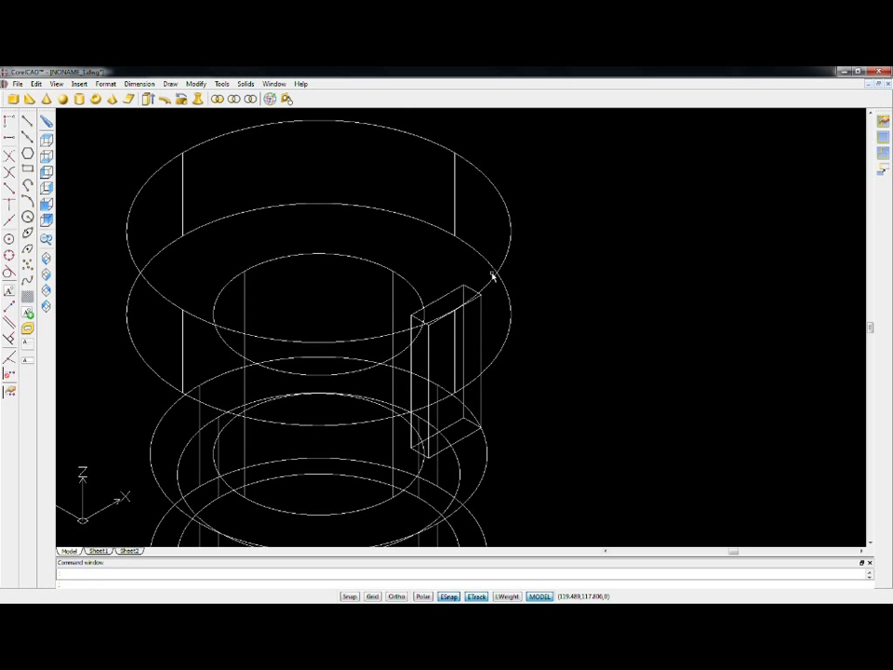
click(246, 84)
mouse_move(265, 106)
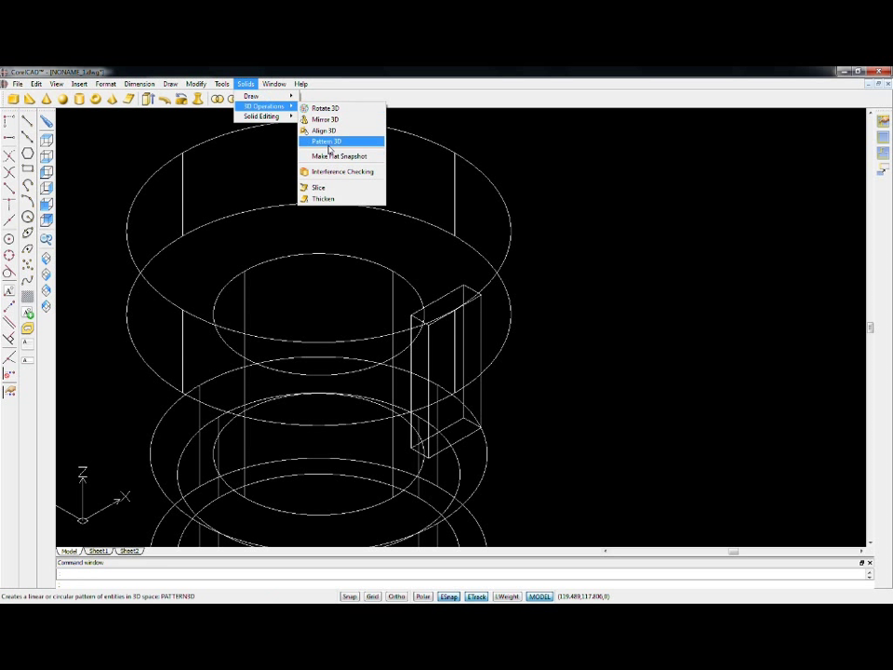
click(328, 141)
click(481, 394)
right_click(480, 394)
text(C)
key(Return)
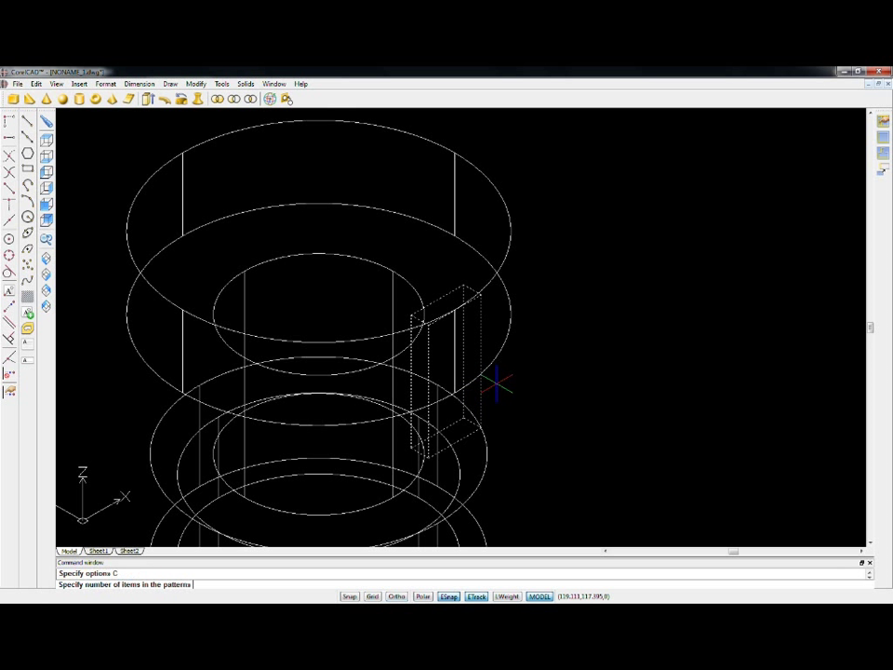
text(4)
key(Return)
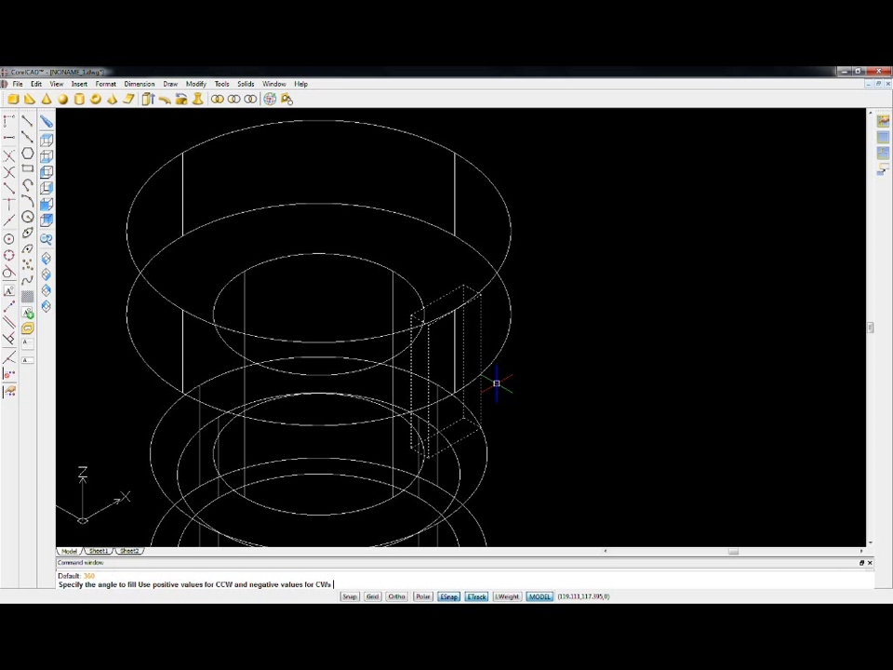
key(Return)
text(Yes or No: Y)
key(Return)
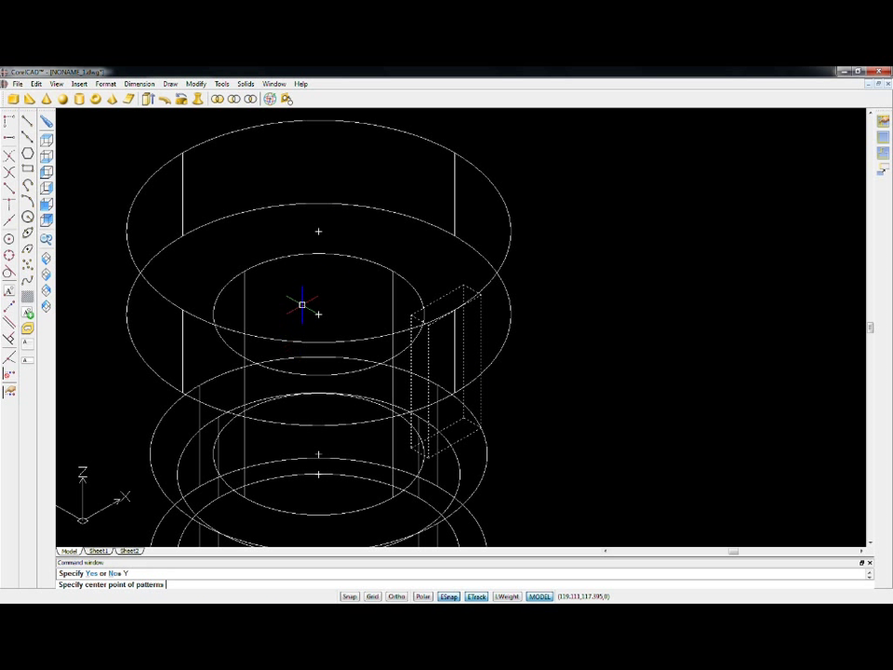
click(318, 230)
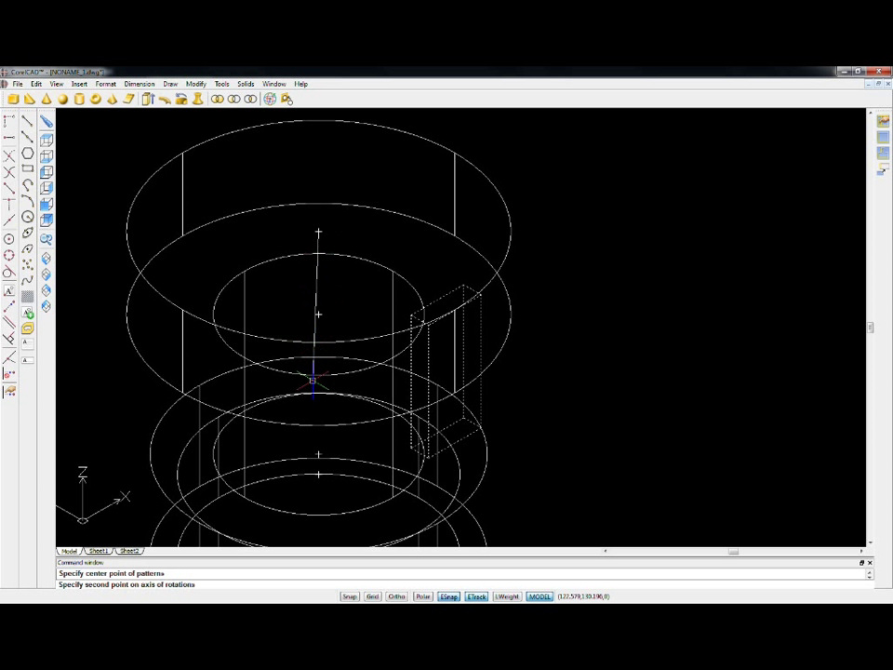
click(318, 313)
right_click(319, 313)
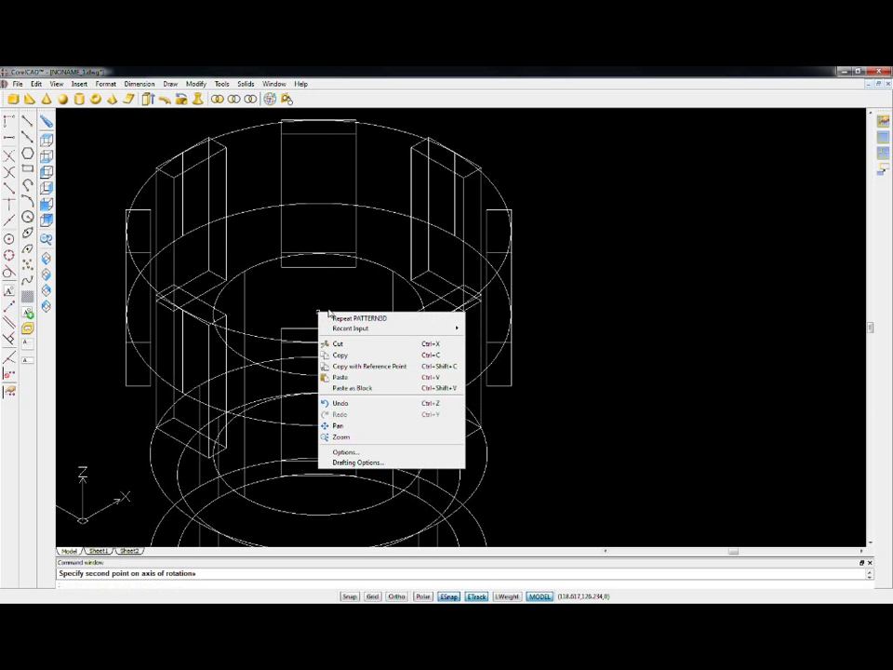
click(637, 277)
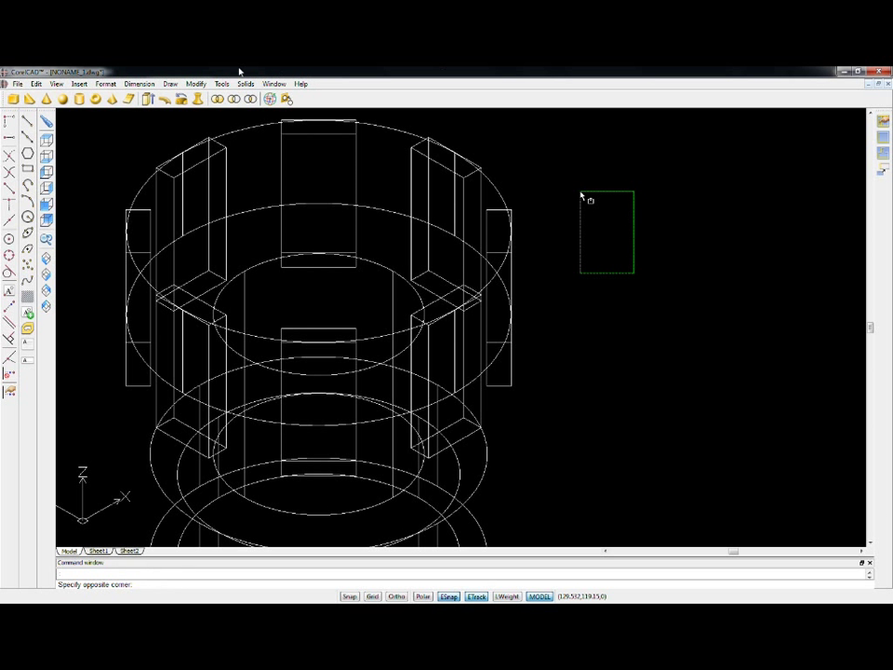
Subtract the eight patterned boxes from the wide upper cylinder to cut the notches around its rim
click(235, 98)
click(402, 131)
right_click(401, 132)
click(351, 133)
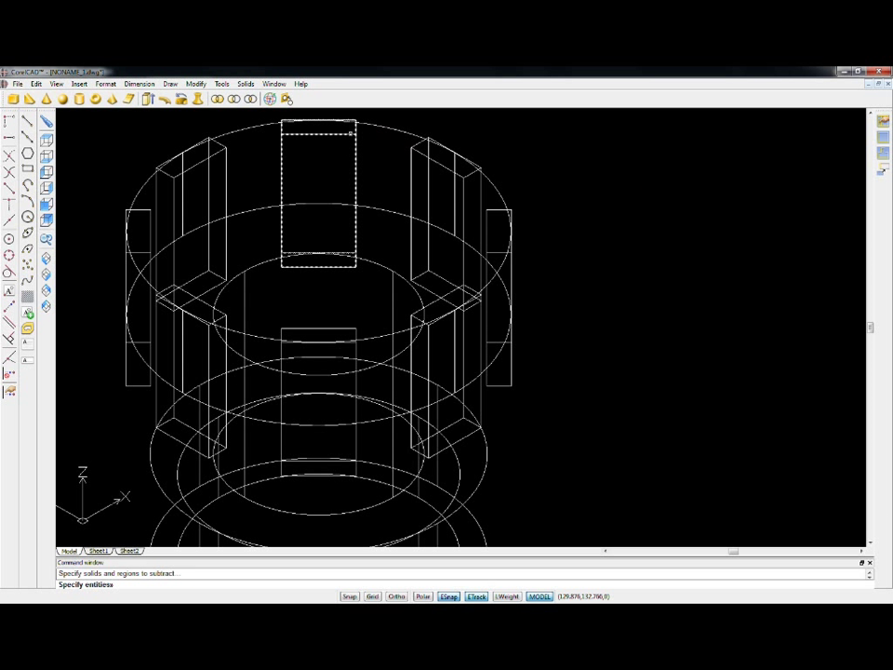
key(F8)
click(428, 159)
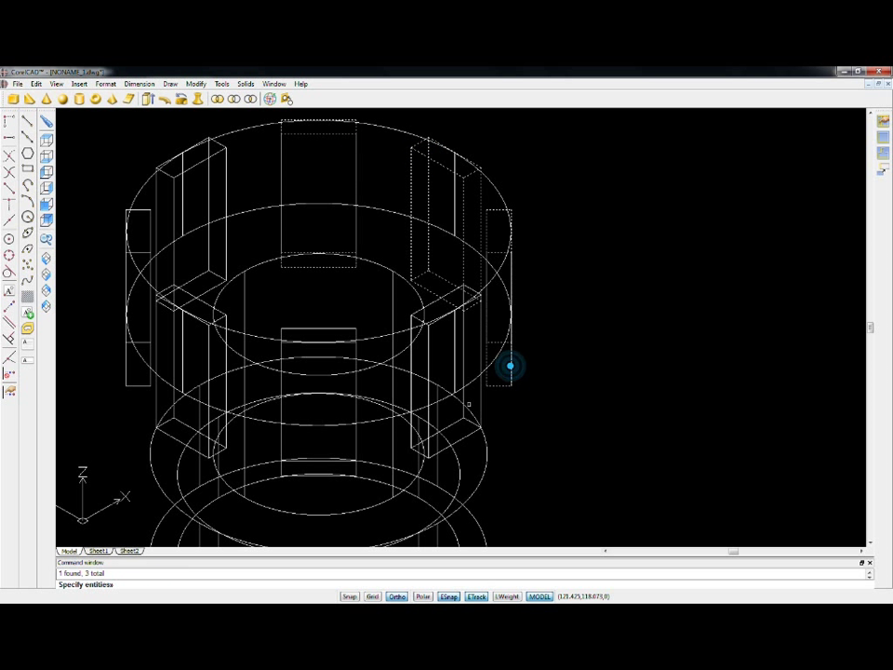
click(510, 367)
click(461, 440)
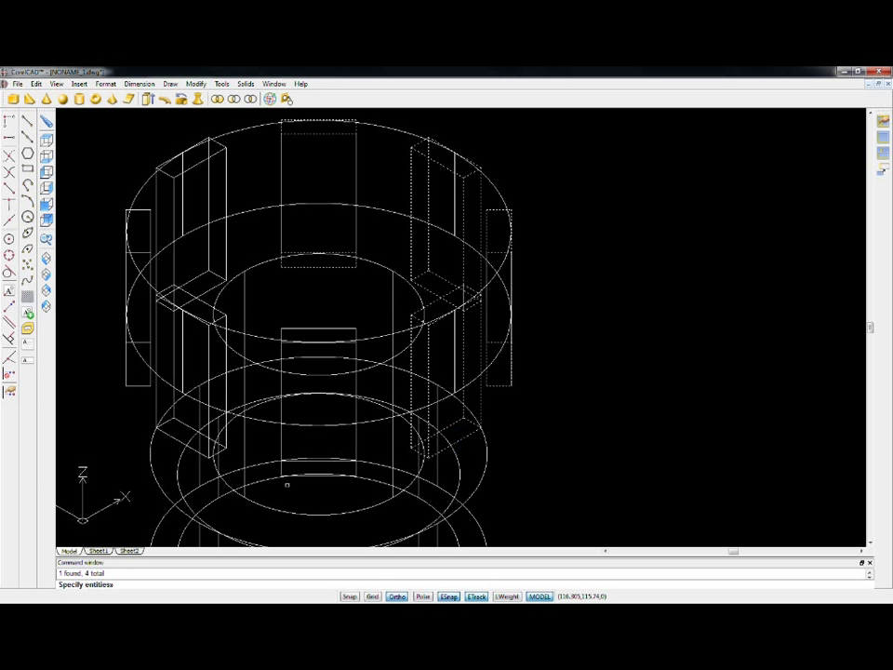
click(281, 451)
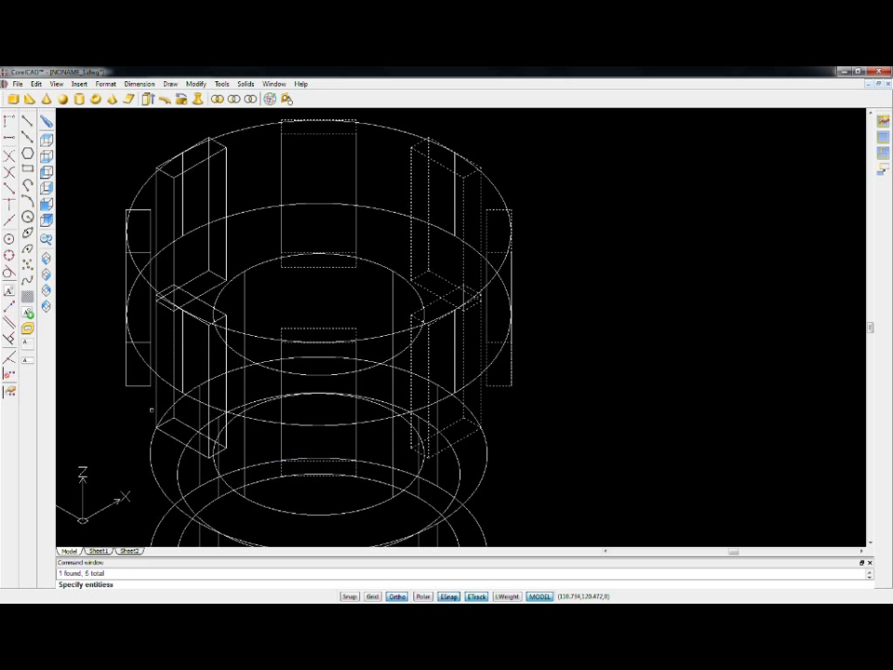
click(127, 364)
click(171, 190)
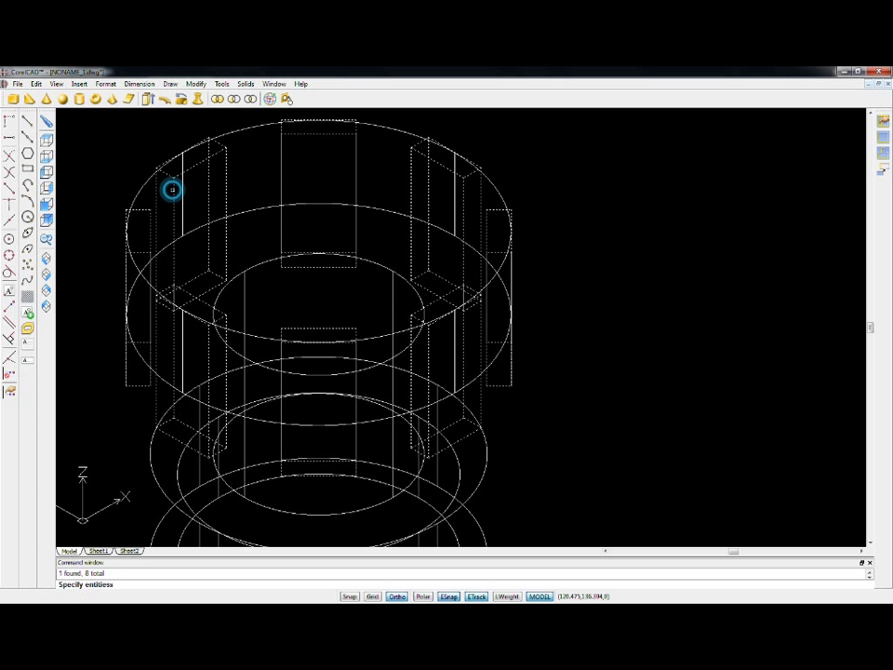
right_click(171, 190)
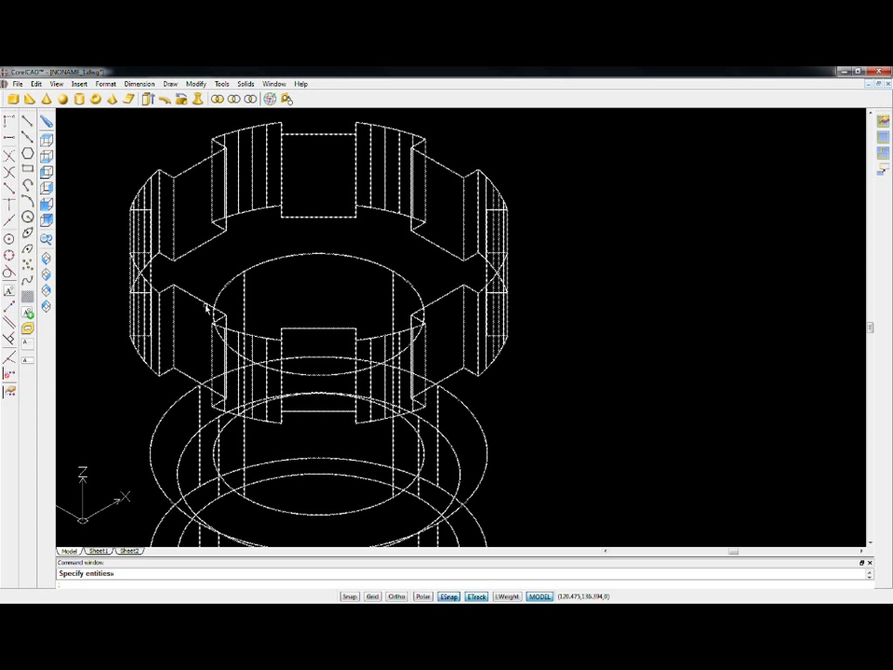
click(246, 84)
mouse_move(268, 108)
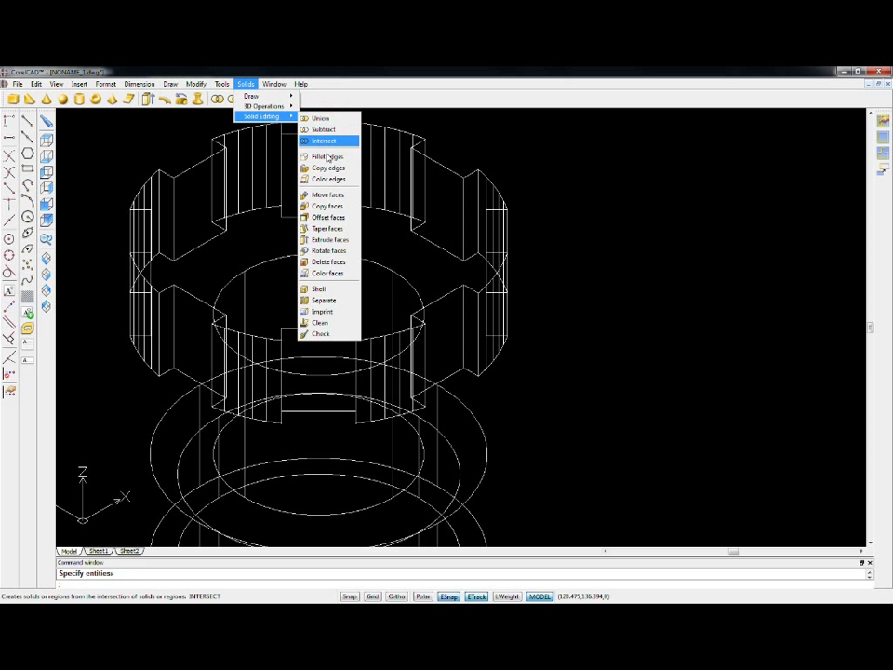
click(327, 152)
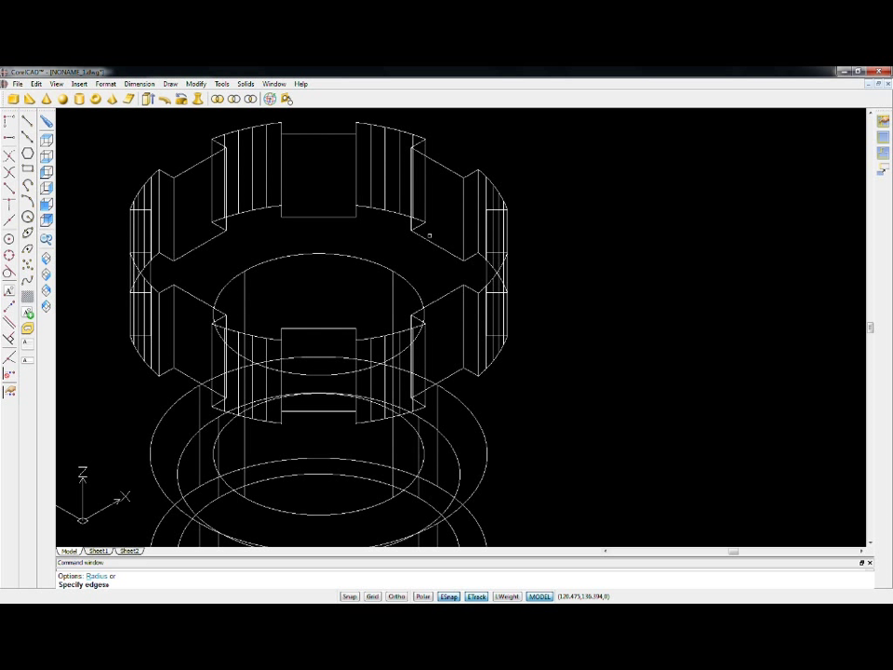
Preview the model with hidden lines removed, and return the display to the 2D wireframe shade mode
click(56, 84)
click(68, 208)
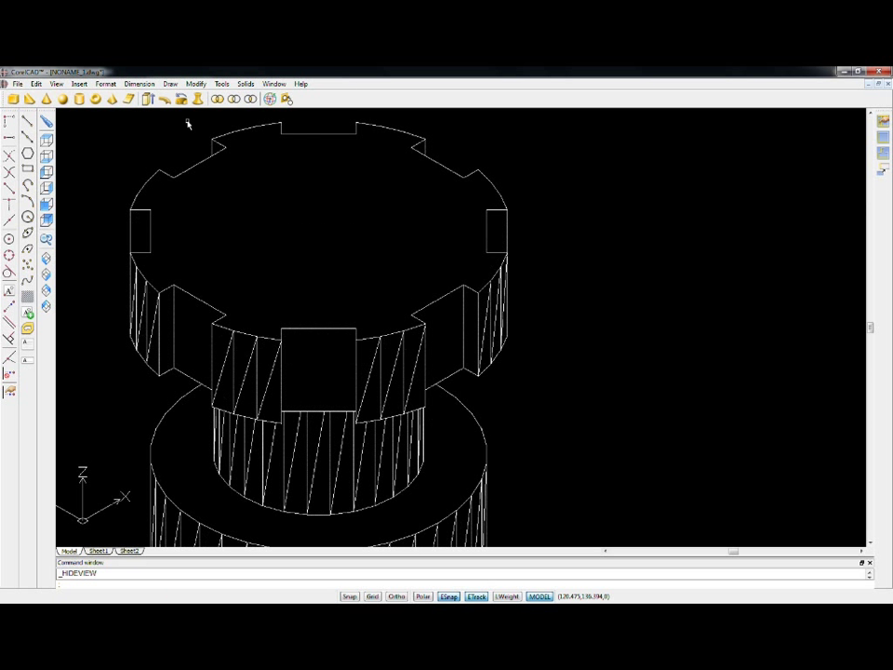
click(56, 84)
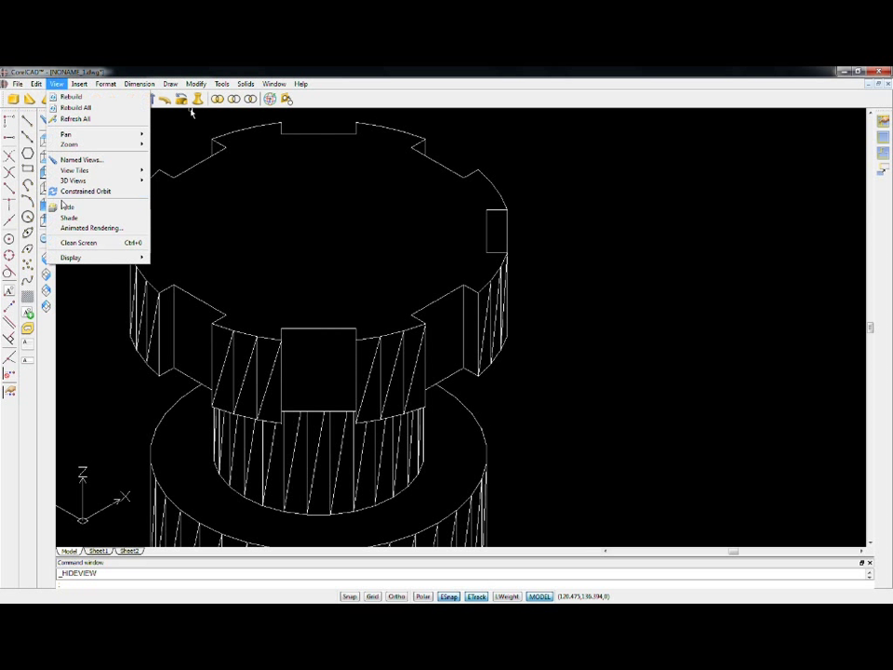
click(75, 217)
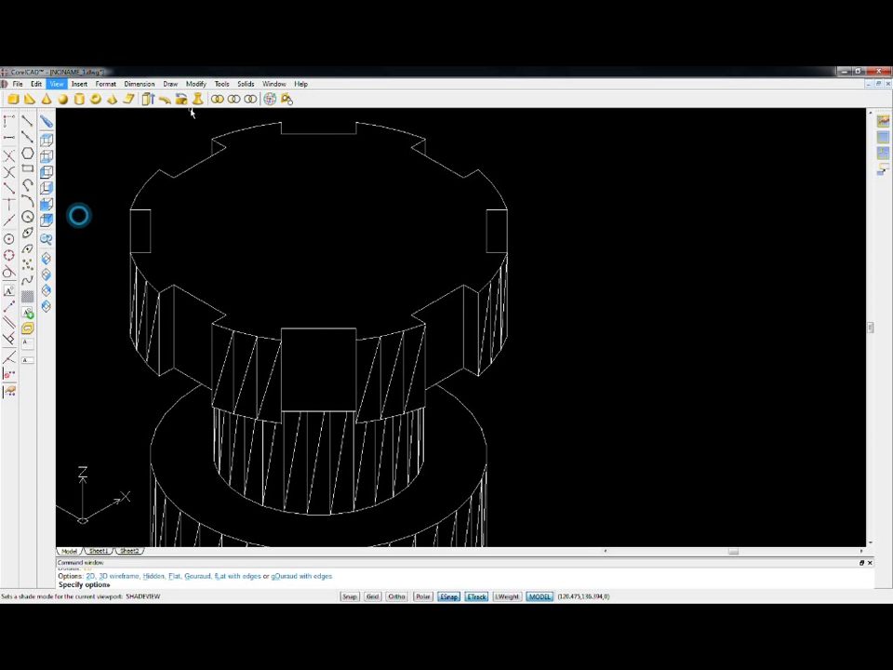
text(2)
key(Return)
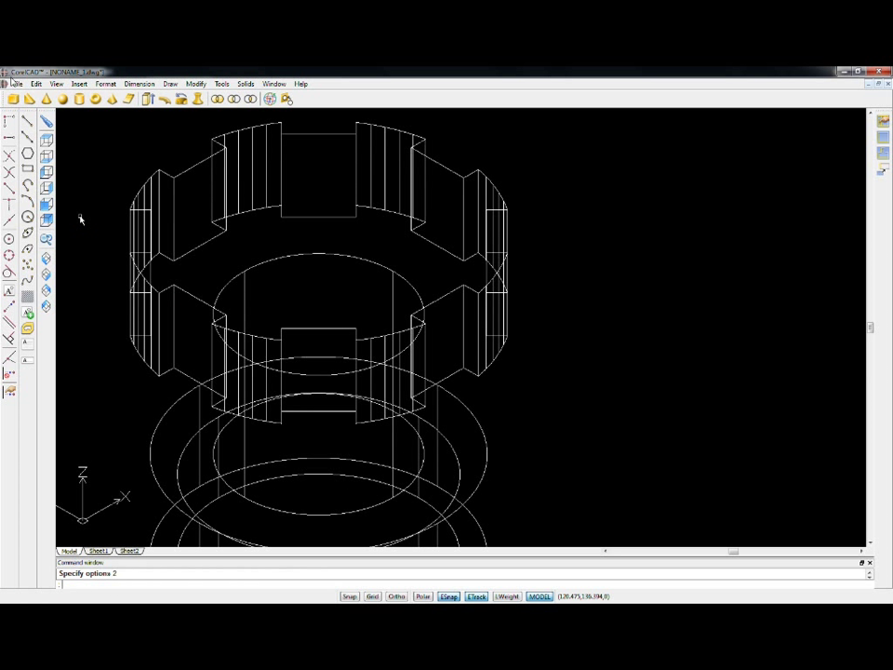
Fillet the vertical inner and outer edges of all the notches around the wide upper section
click(246, 84)
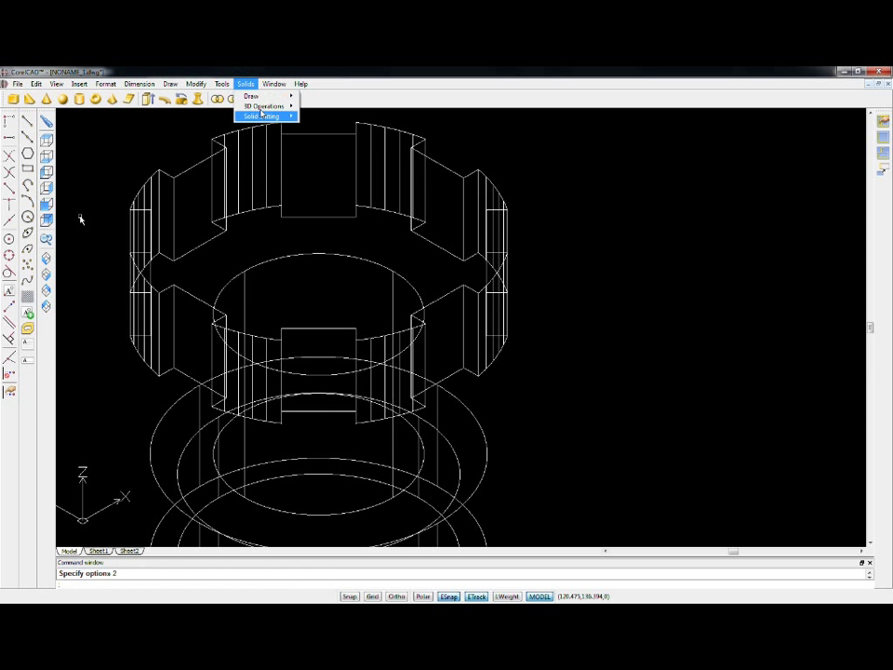
mouse_move(259, 118)
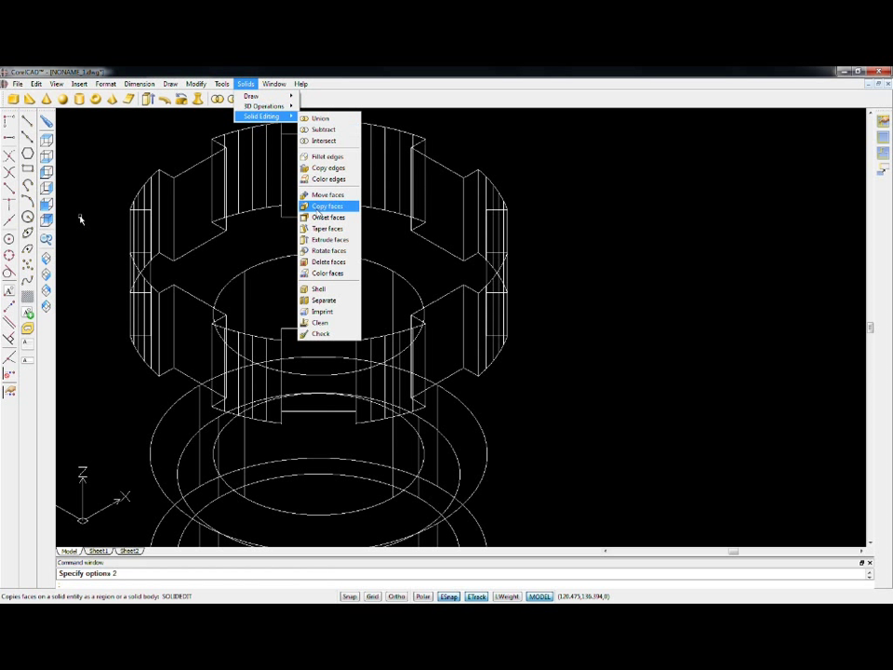
click(326, 179)
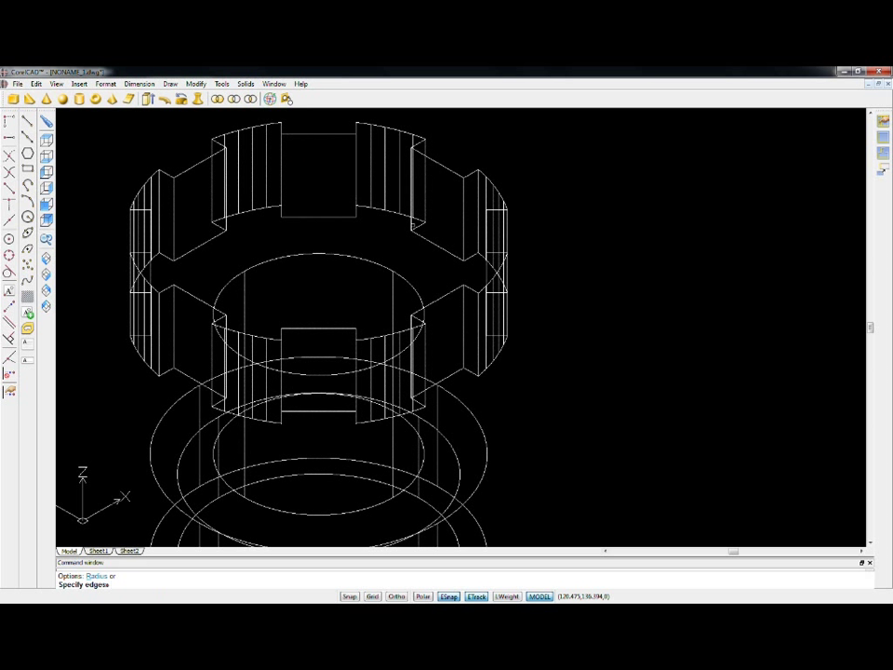
click(412, 224)
key(F8)
click(425, 207)
click(462, 243)
click(477, 239)
click(464, 357)
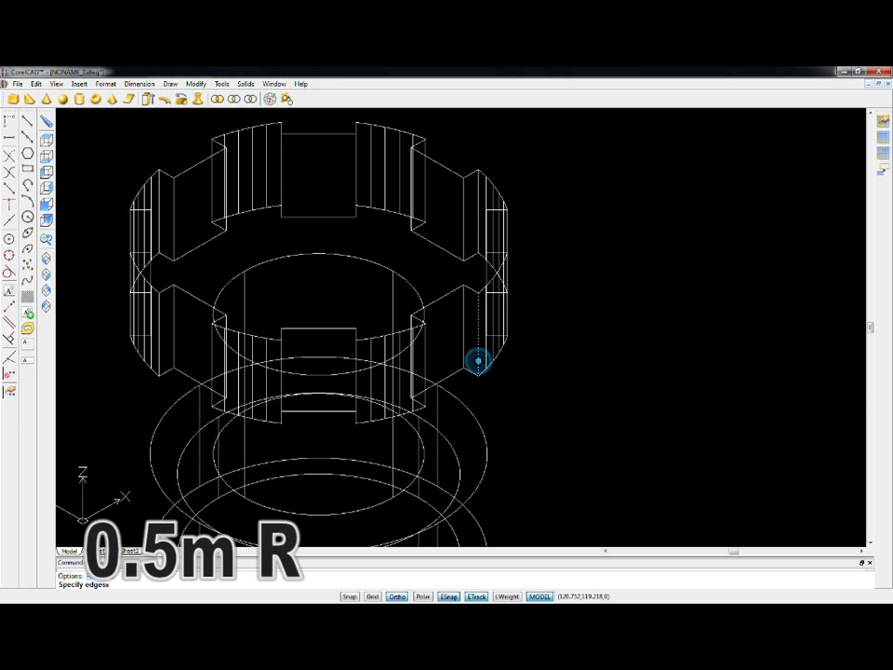
click(411, 322)
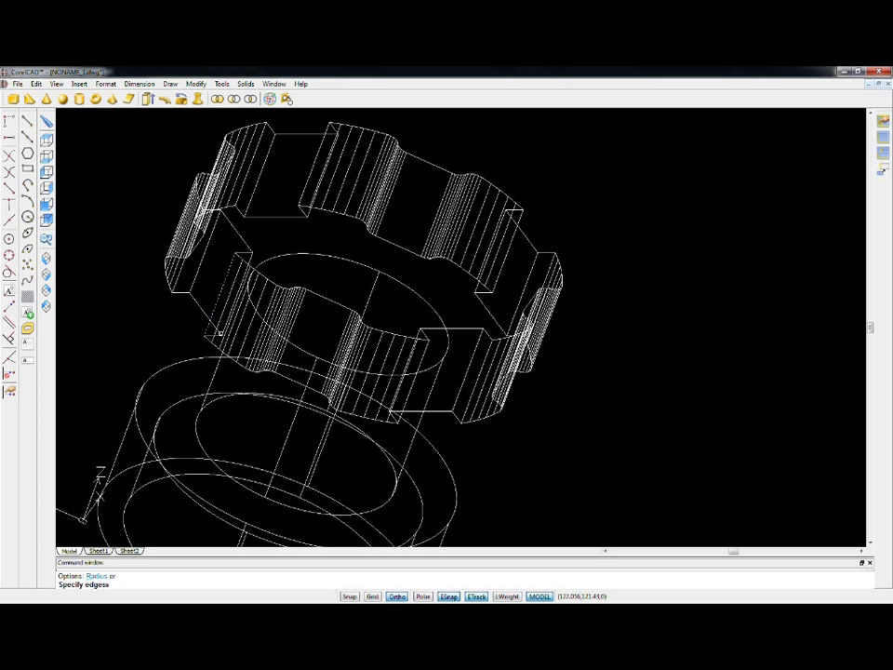
click(223, 329)
right_click(223, 329)
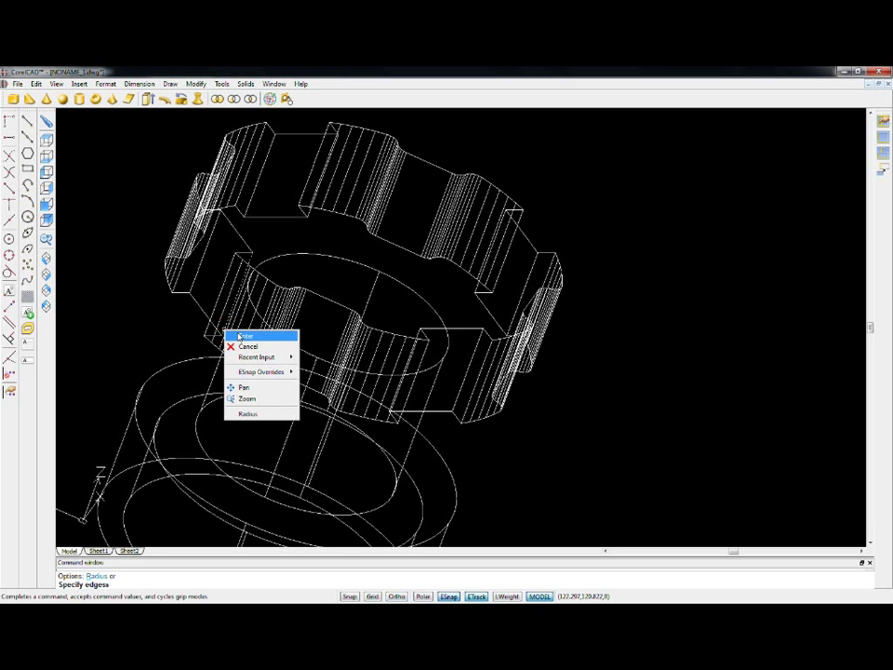
click(238, 333)
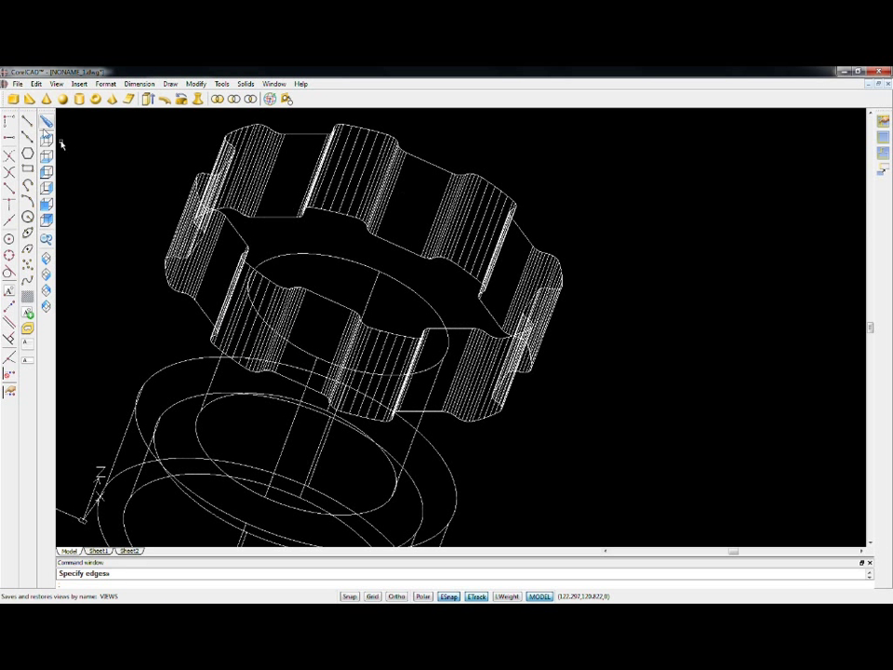
Draw a rectangle in the front view from the axis at the wide section's underside to the narrow neck's outer corner on the base
click(46, 137)
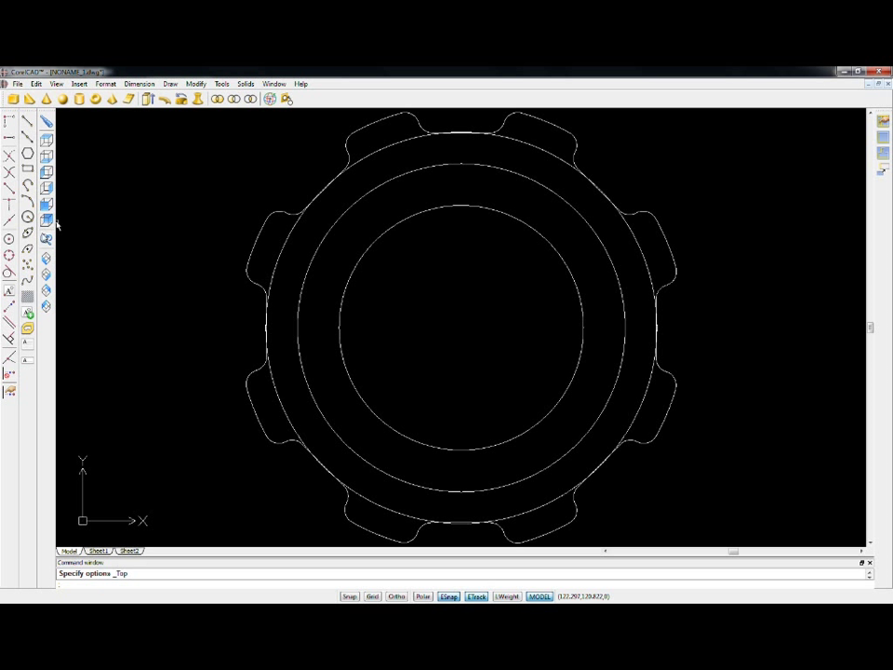
click(46, 258)
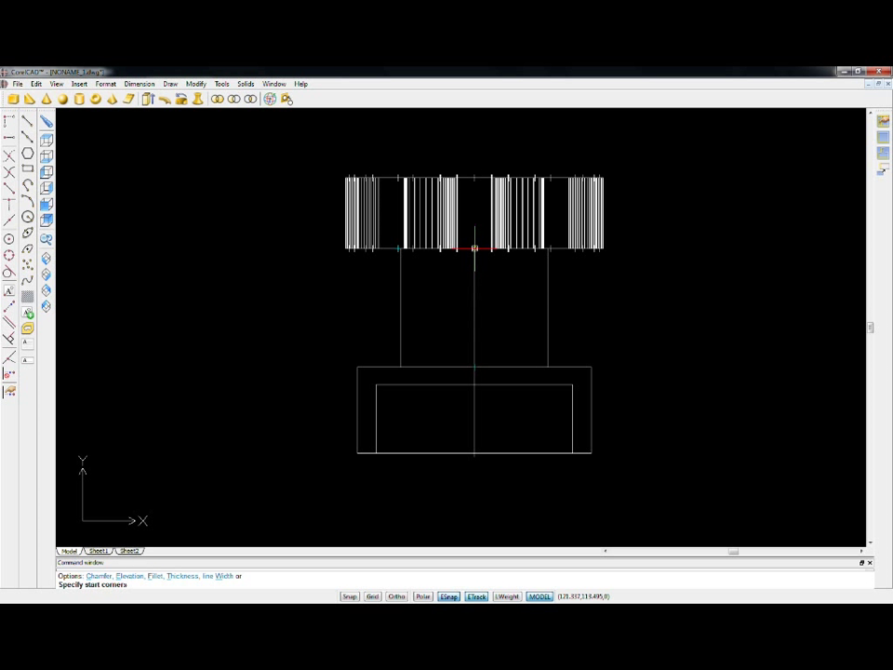
click(474, 249)
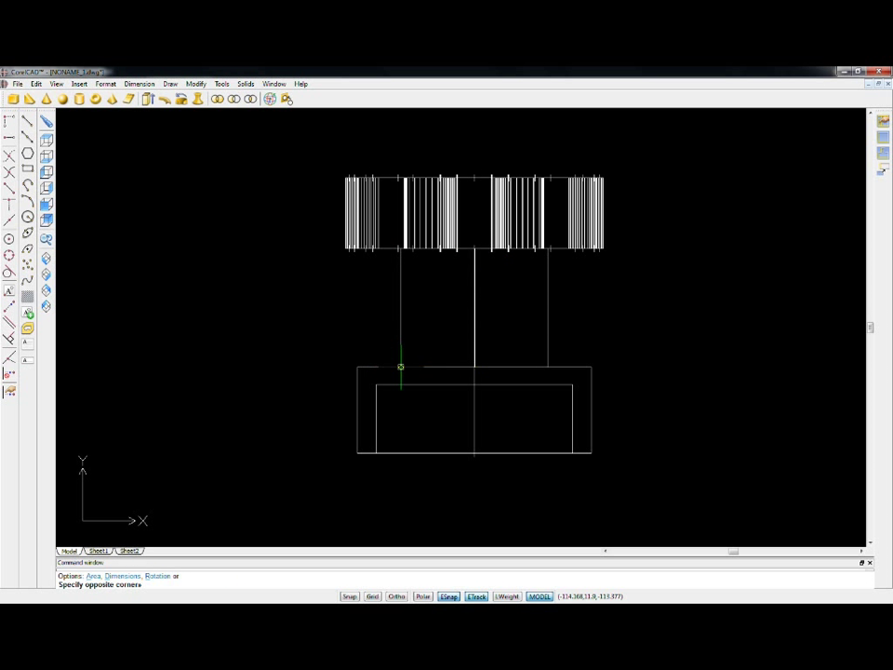
click(400, 366)
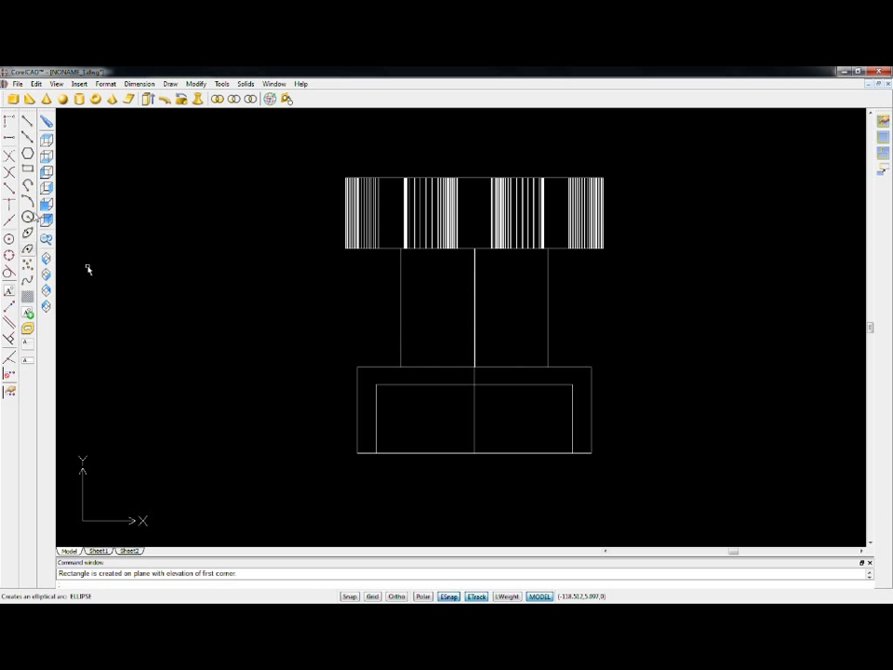
Align the coordinate system to the rectangle, with its origin at the outer corner nearest the notched section and X along the short side
click(57, 83)
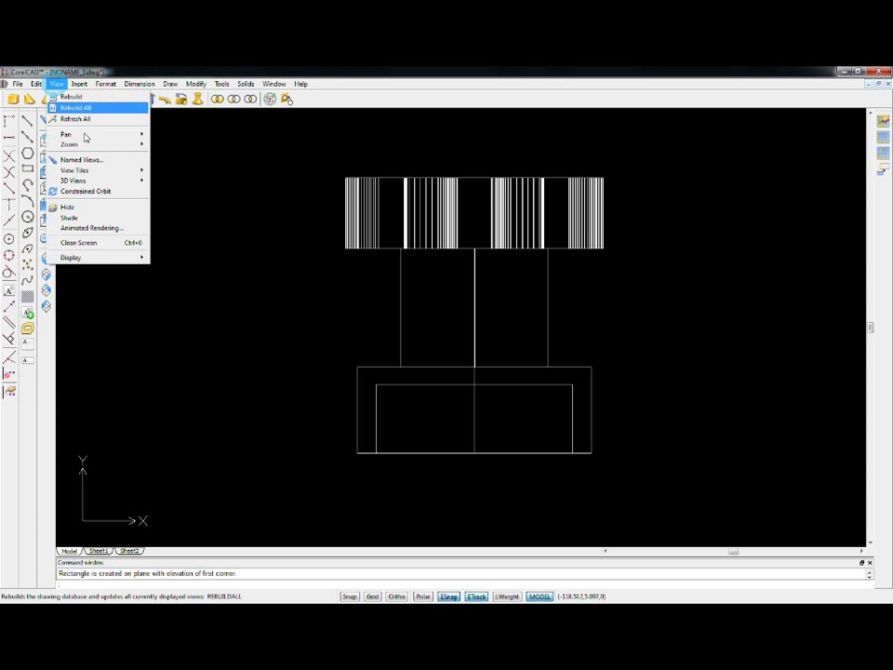
click(85, 190)
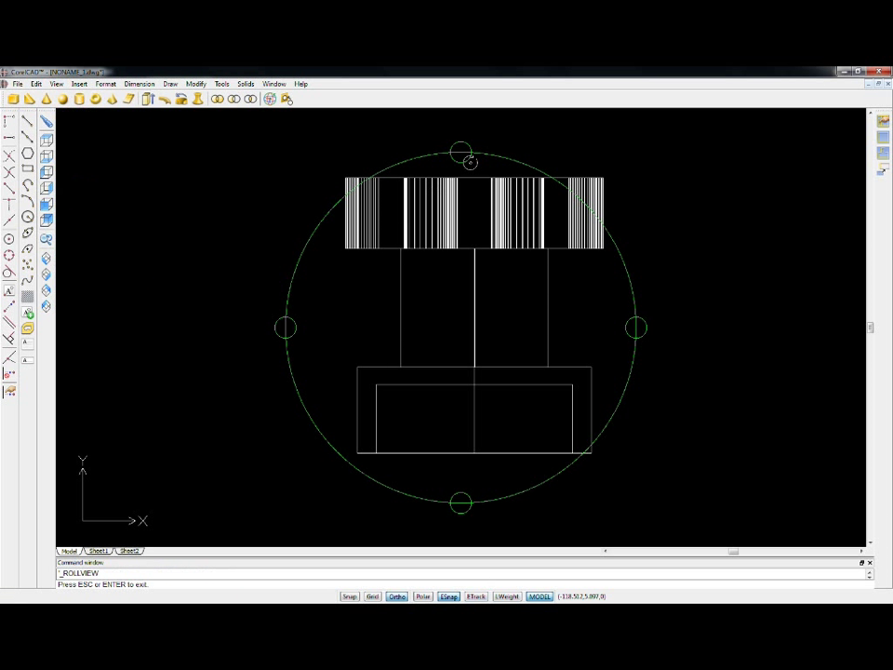
drag(462, 152, 439, 315)
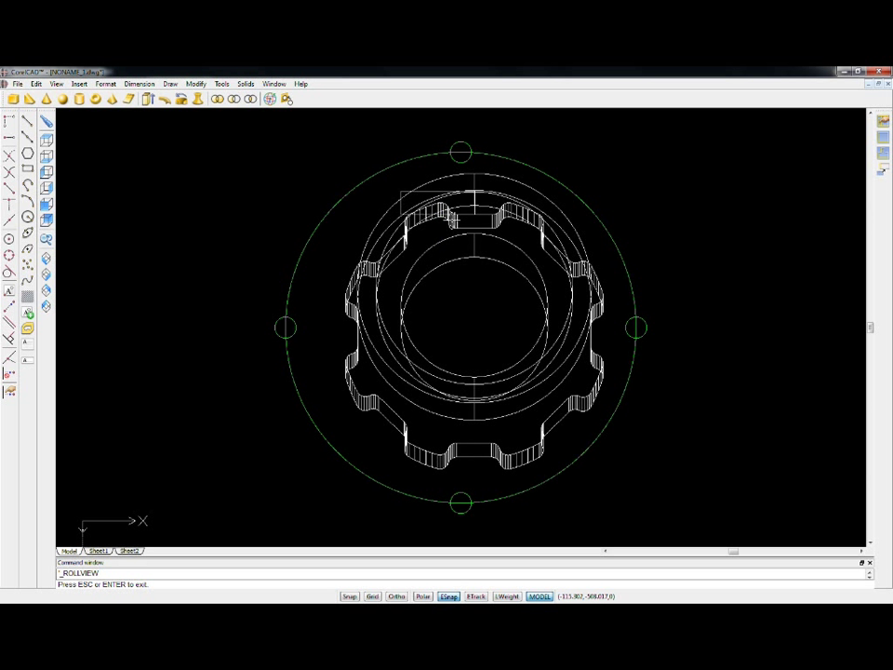
drag(463, 150, 463, 359)
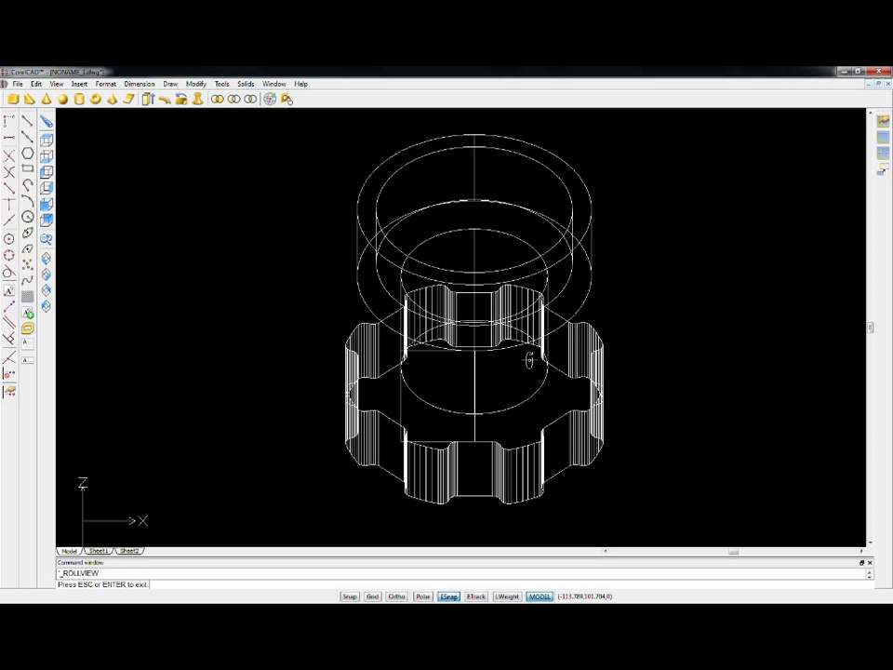
key(Escape)
text(ccs)
key(Return)
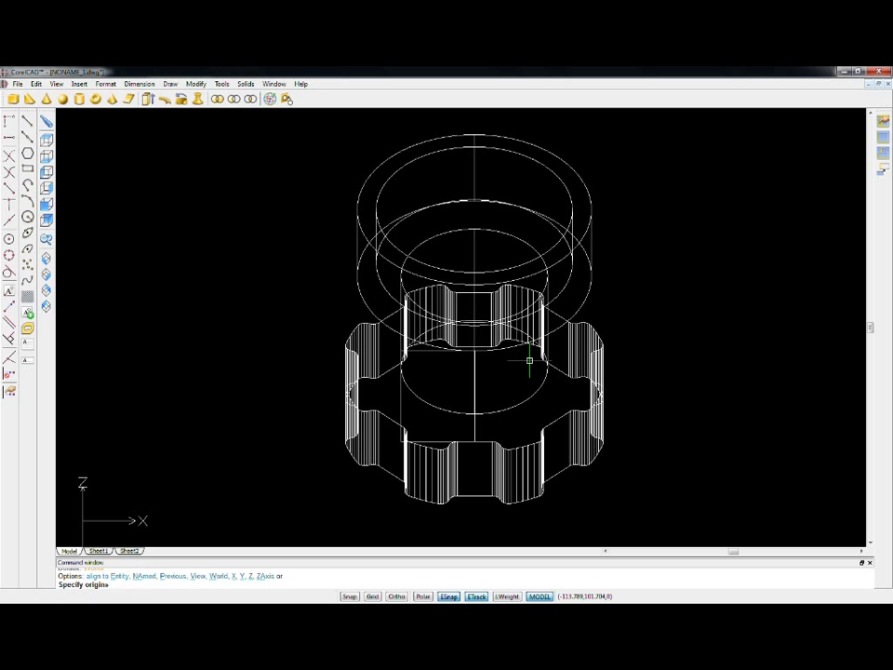
click(402, 441)
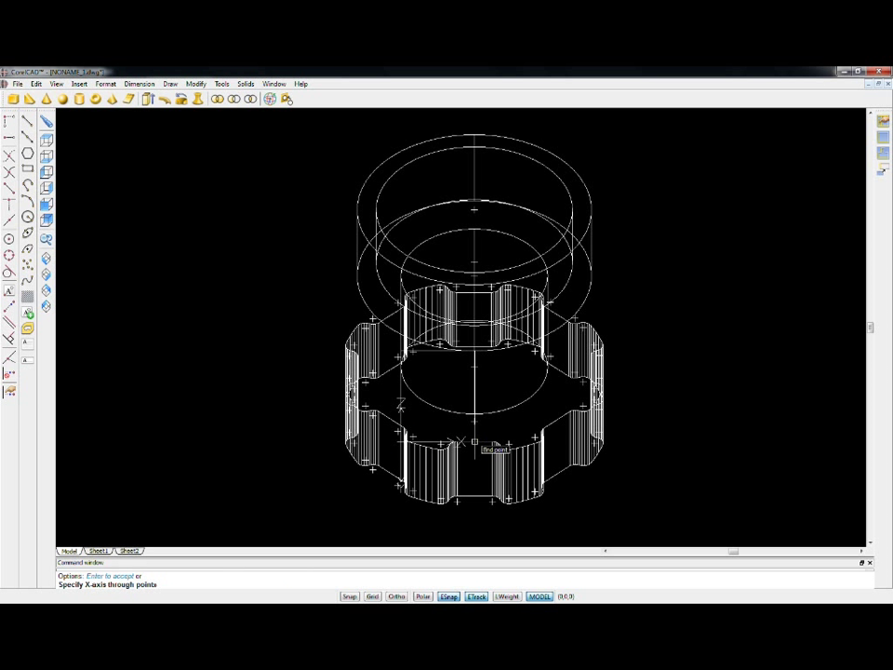
click(474, 443)
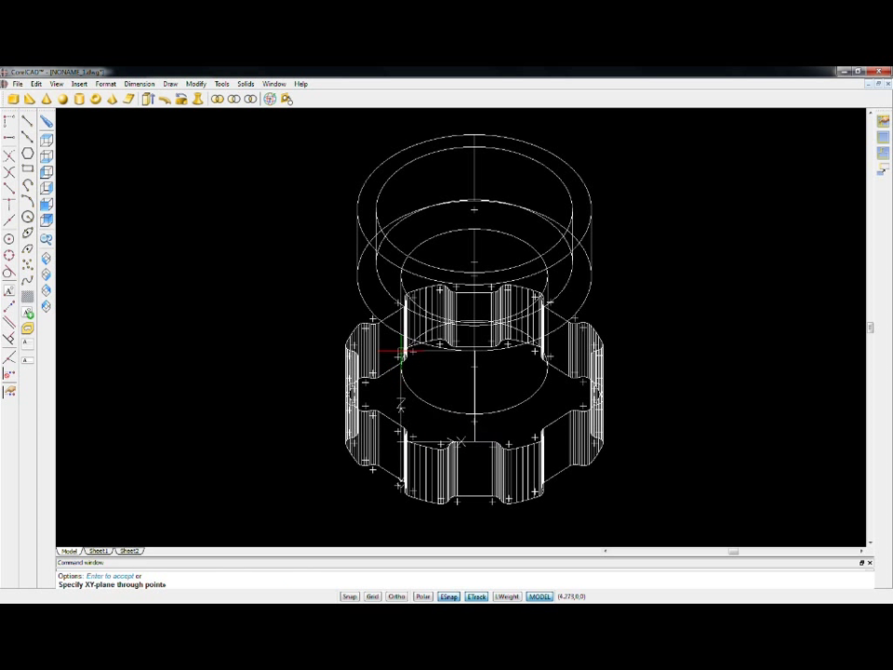
click(400, 352)
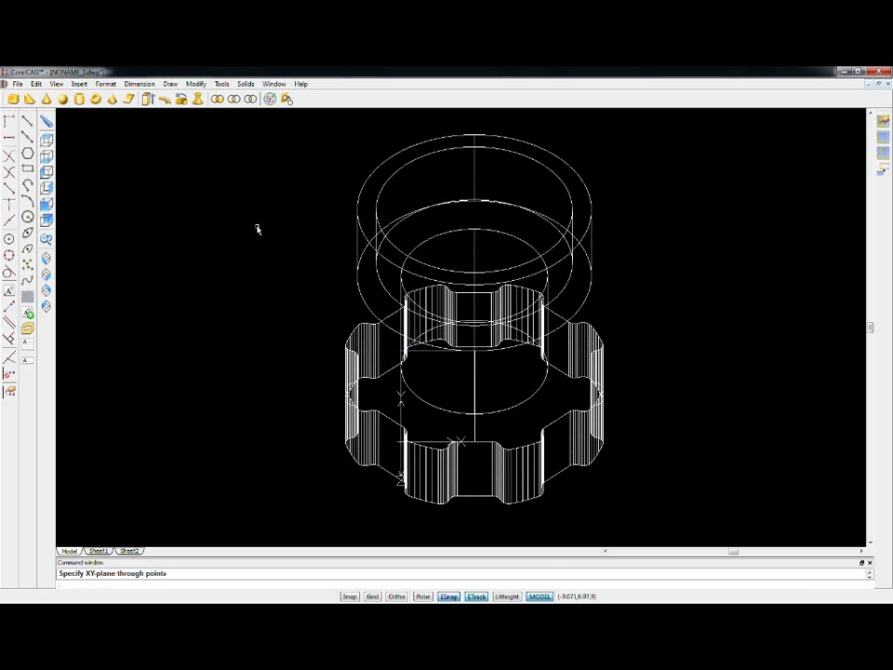
Draw a circle of diameter 2.5 centred on the midpoint of the rectangle's long side along the neck's axis
click(55, 84)
click(80, 192)
shift+drag(473, 504, 465, 463)
drag(288, 332, 266, 347)
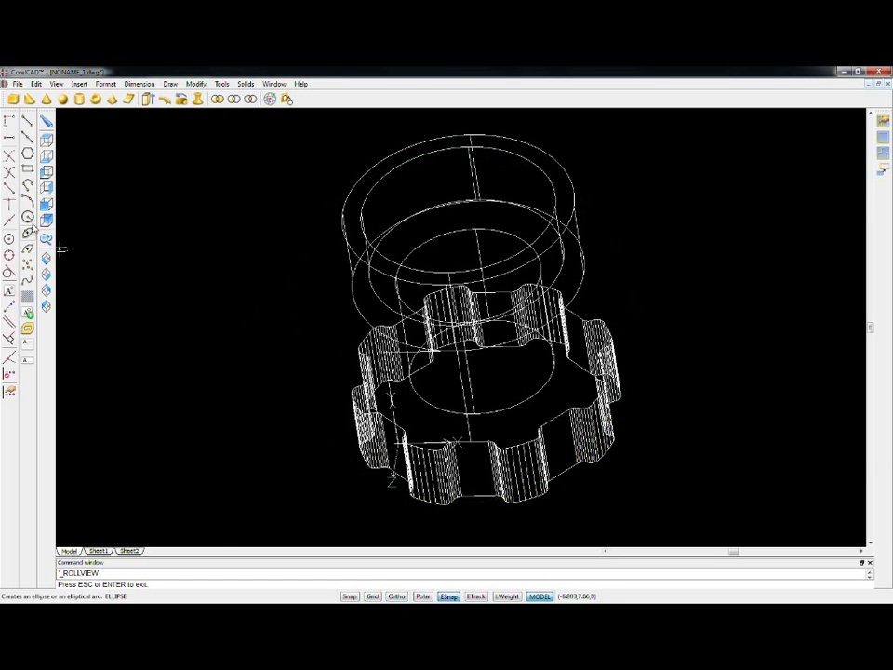
click(27, 217)
key(F11)
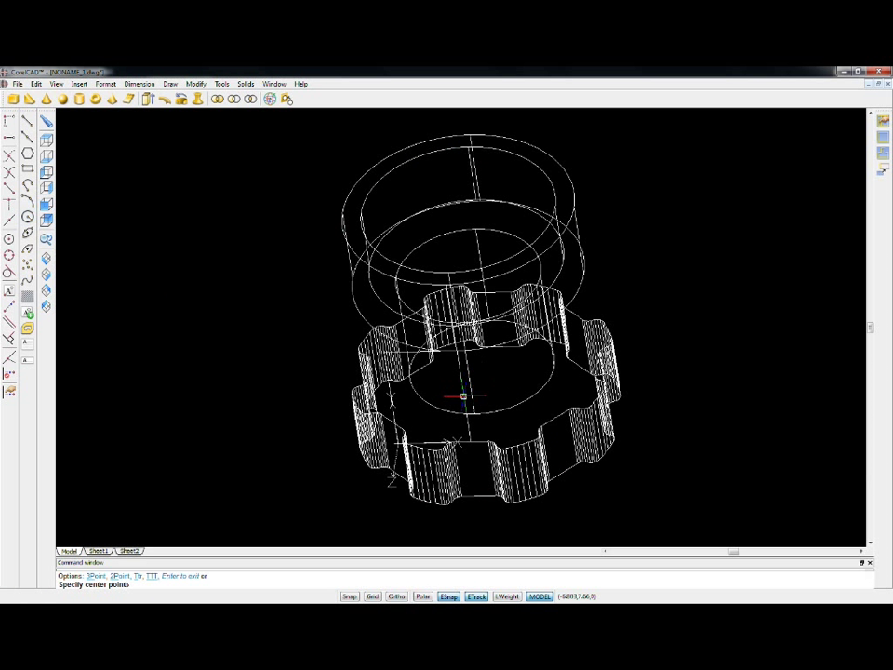
click(462, 396)
key(F8)
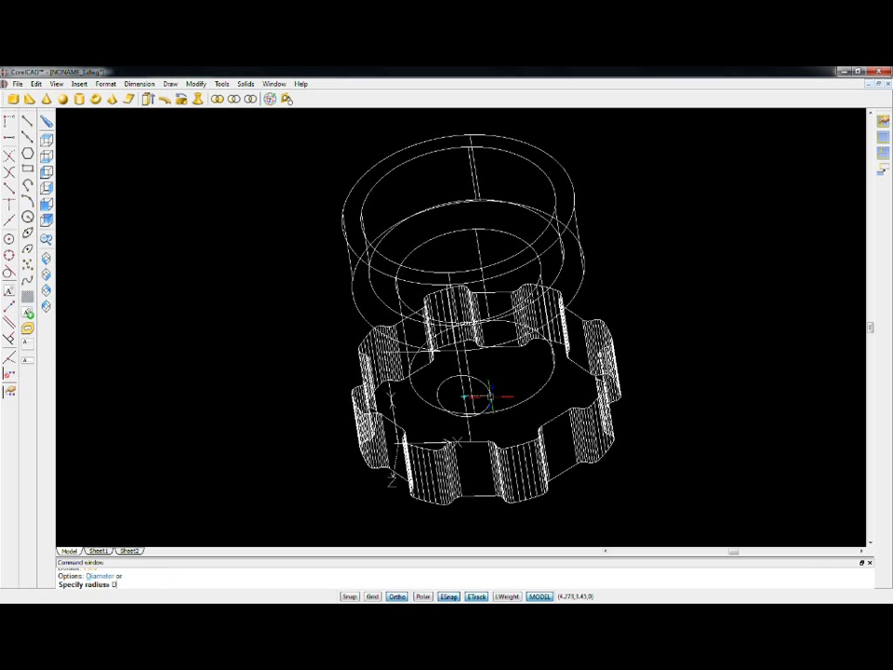
text(D)
key(Return)
key(F8)
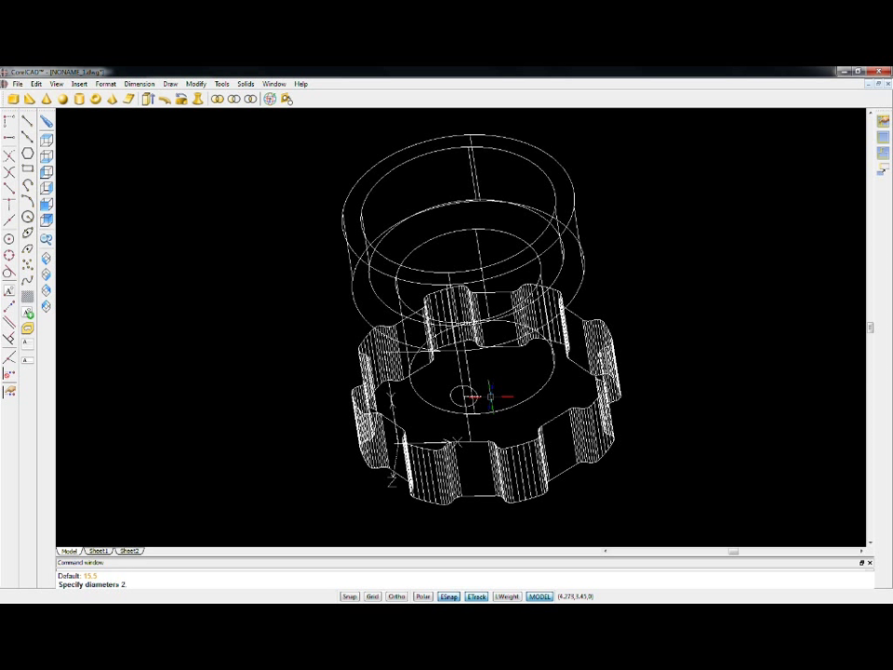
key(Return)
Extrude the small circle through the neck's wall to the central axis, and subtract the resulting cylinder from the body
shift+middle_drag(490, 397, 471, 380)
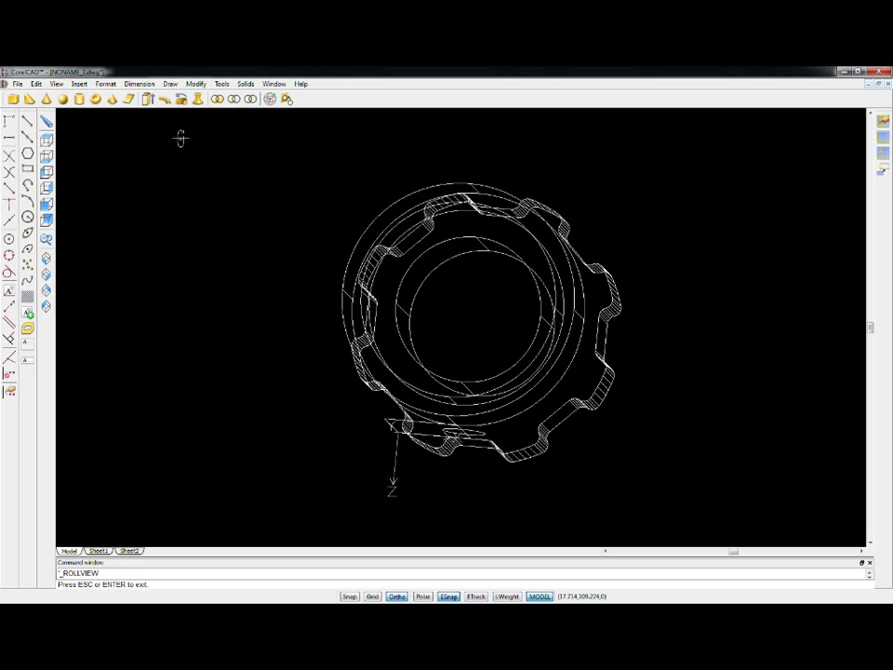
click(146, 98)
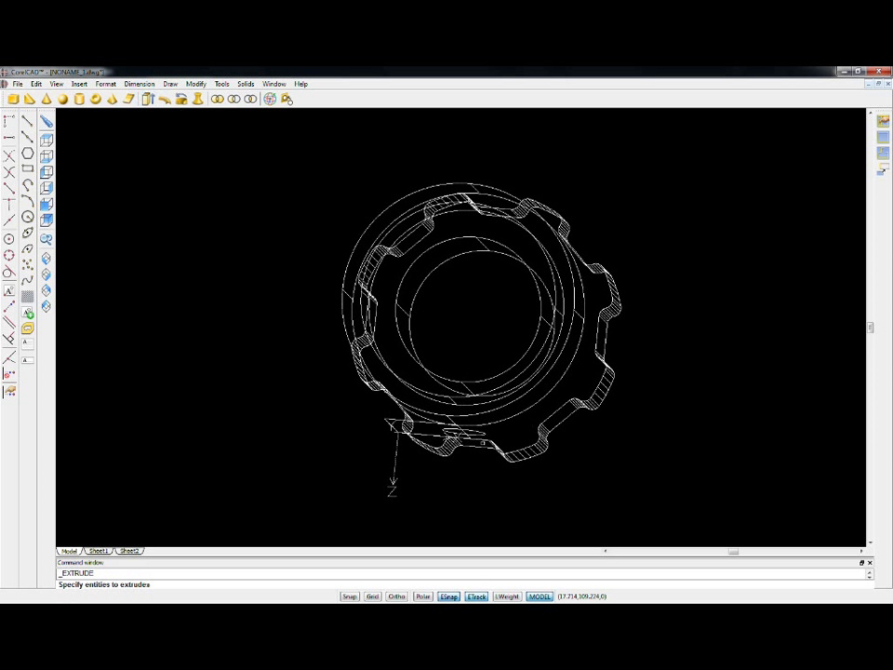
click(484, 434)
key(Return)
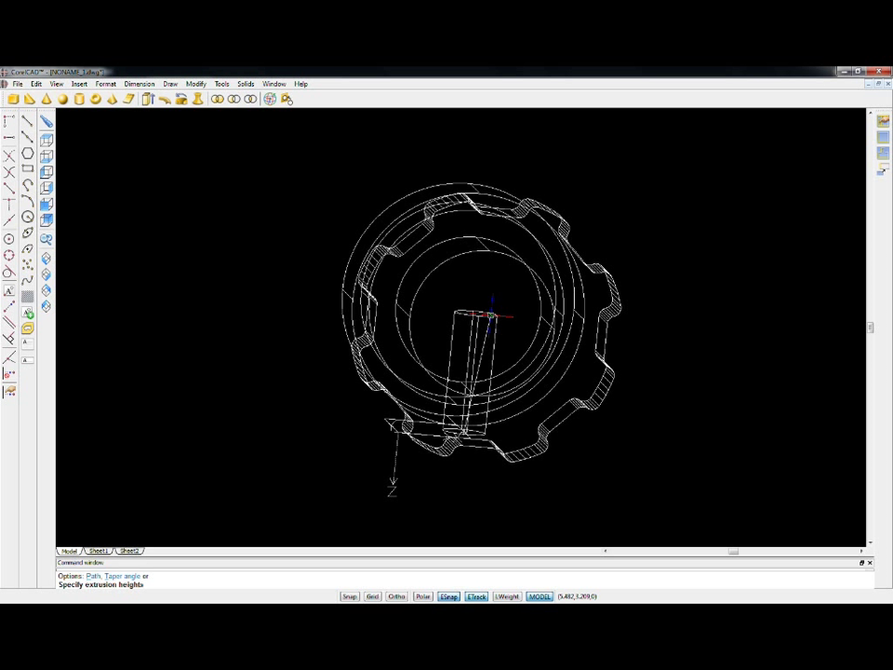
click(490, 316)
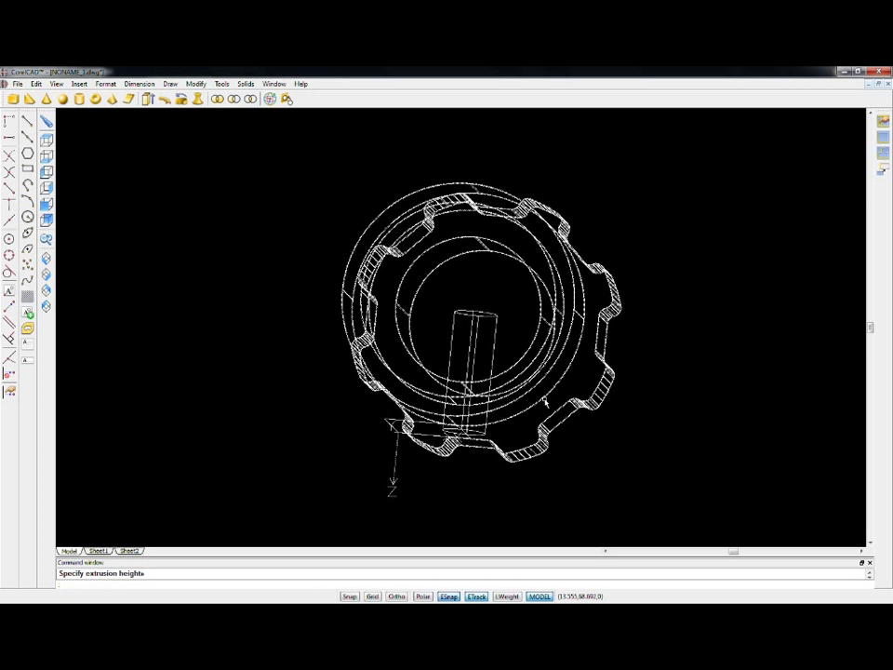
click(234, 99)
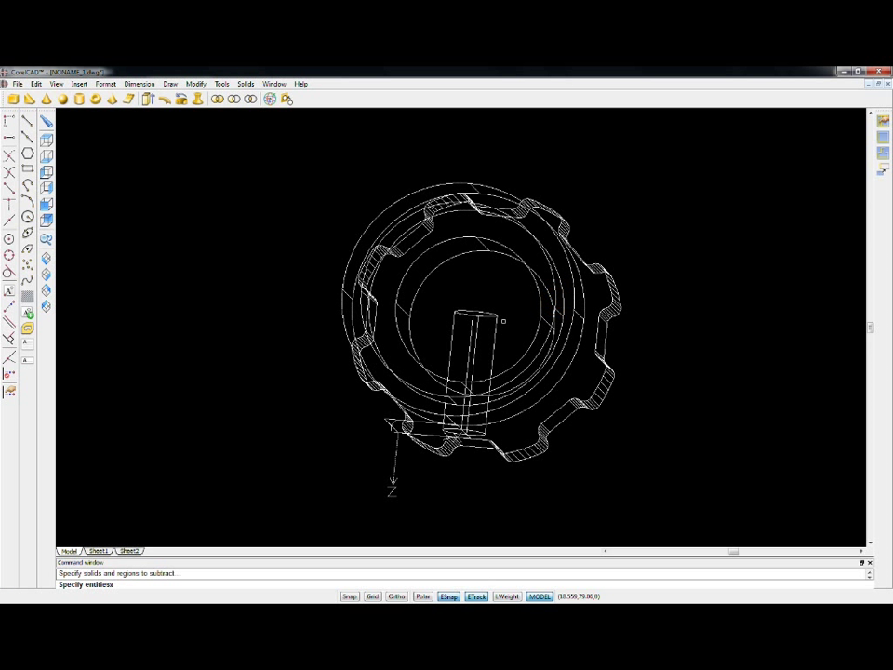
click(496, 324)
key(Return)
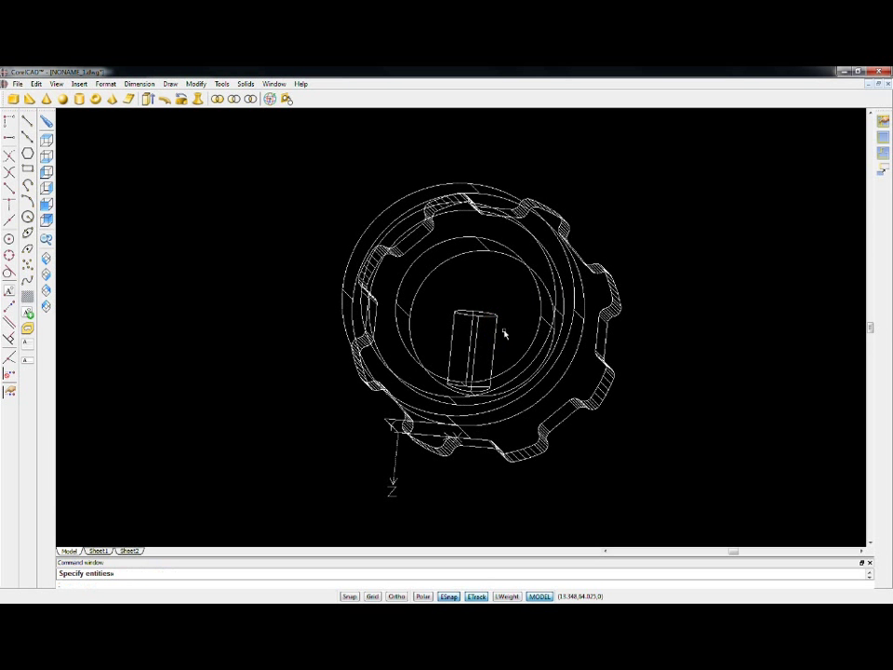
Draw a circle of diameter 3.3 centred on the recess floor of the plain, unnotched wide section
shift+middle_drag(470, 511, 522, 312)
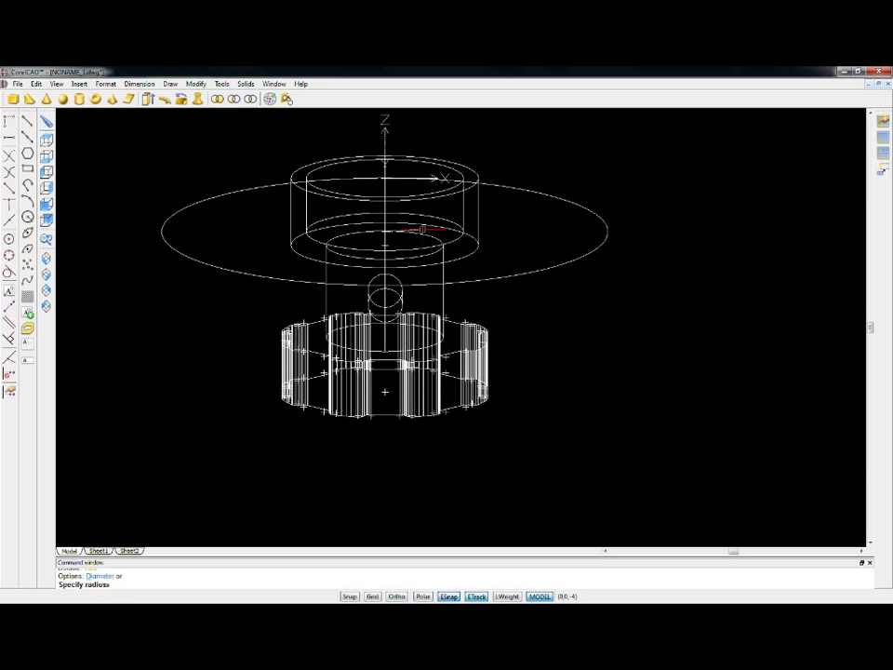
key(Return)
key(F8)
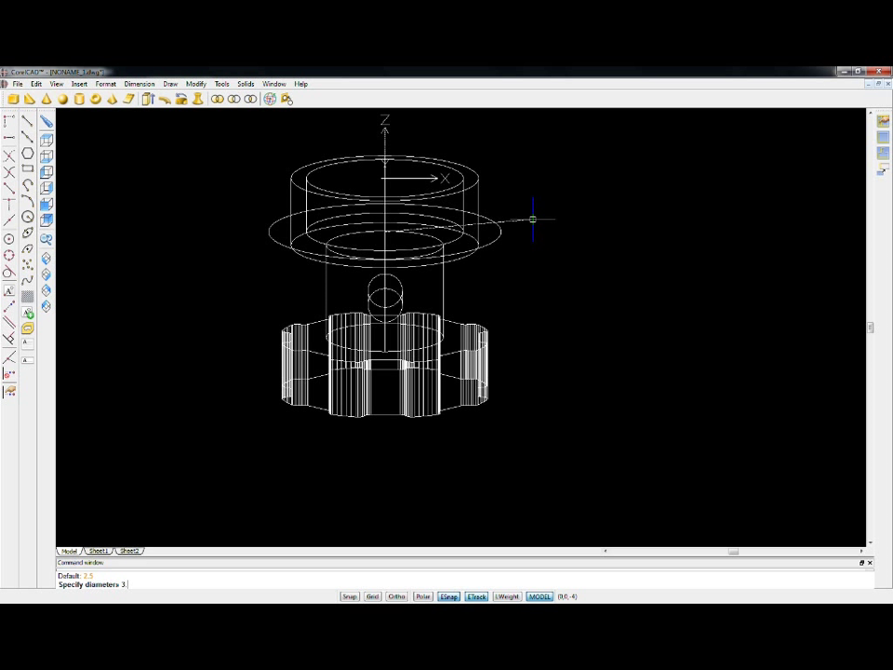
key(Return)
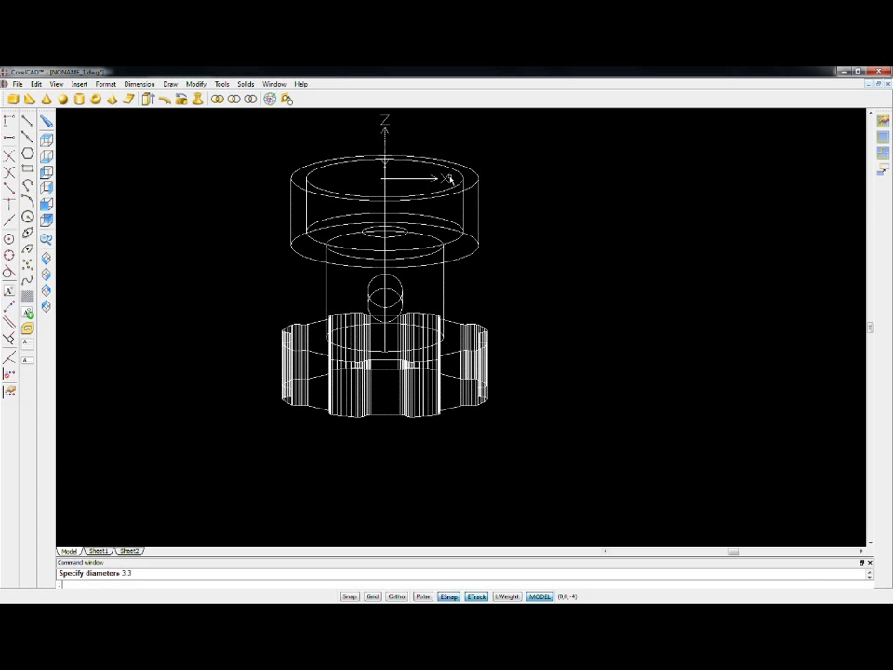
Extrude the recess-floor circle by -10 and subtract the resulting cylinder from the body to form the central bore
click(403, 235)
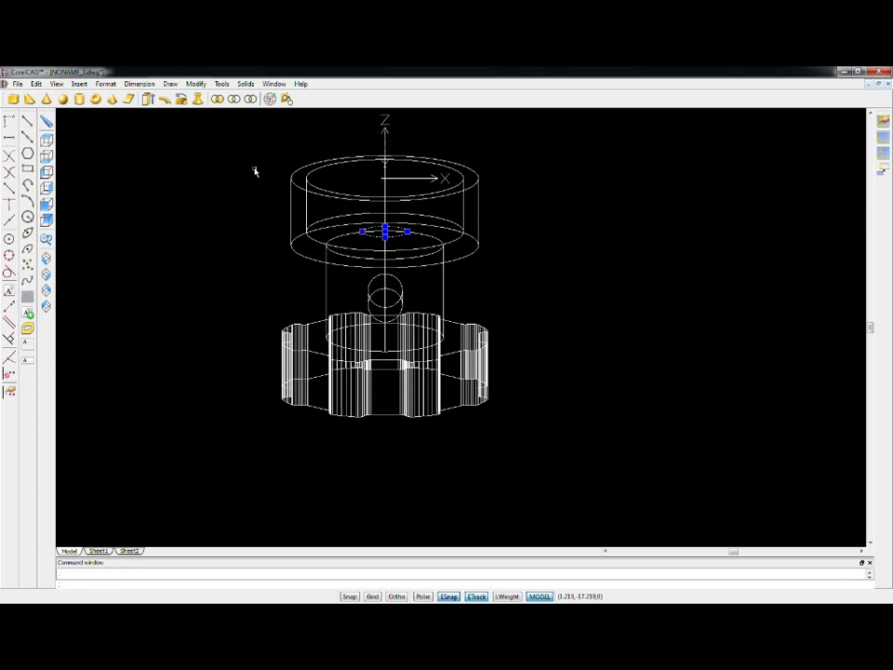
click(147, 99)
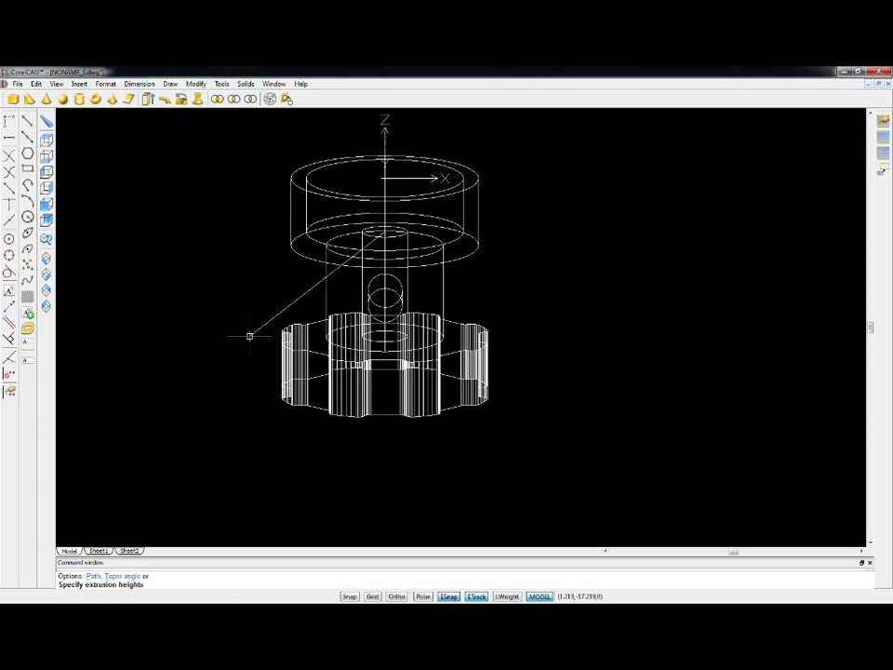
key(Return)
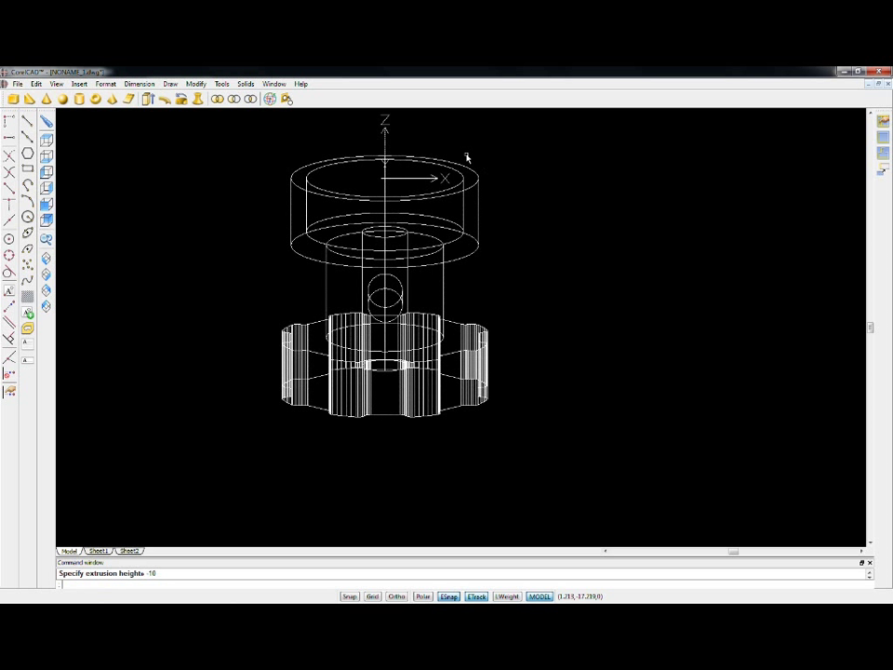
click(234, 99)
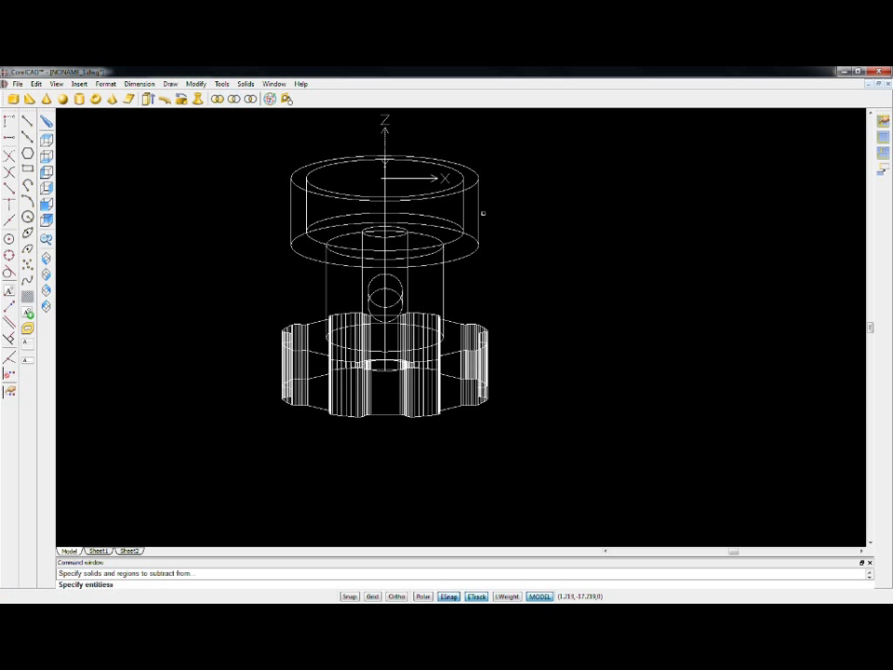
click(478, 210)
right_click(400, 232)
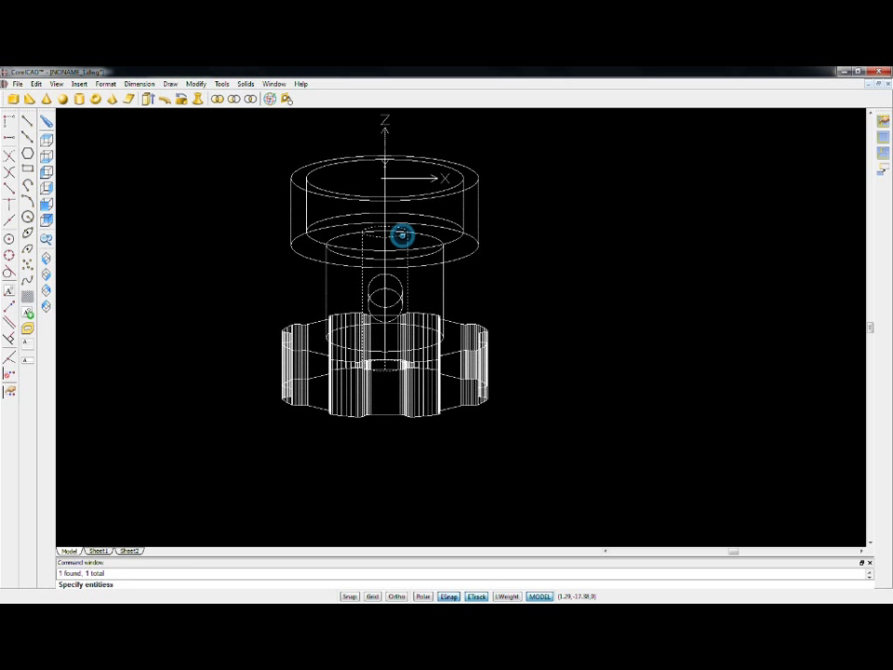
click(425, 248)
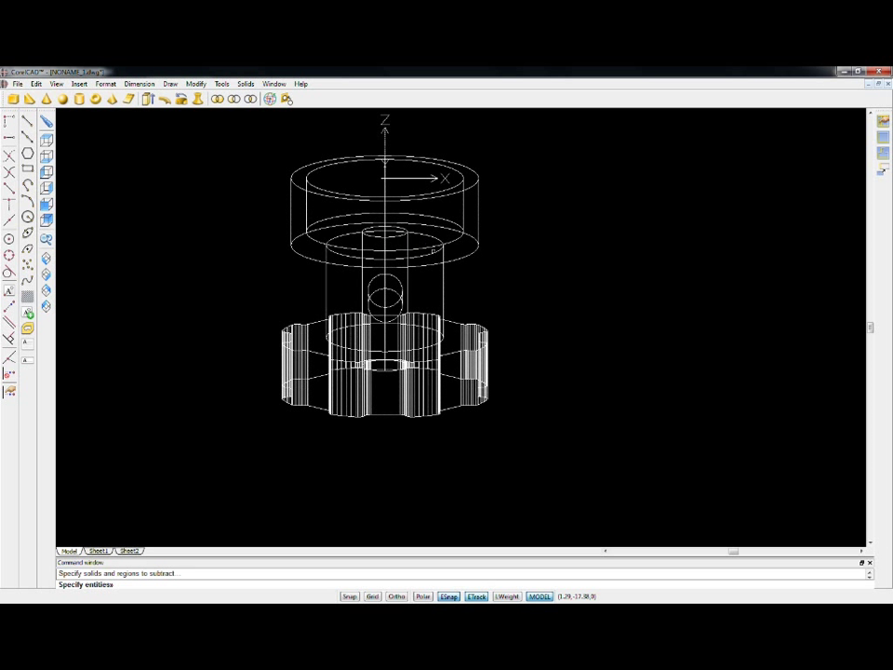
Draw a rectangle about 5 units wide by its dimensions, starting from the quadrant point of the central bore's far-end circle
shift+middle_drag(458, 242, 443, 338)
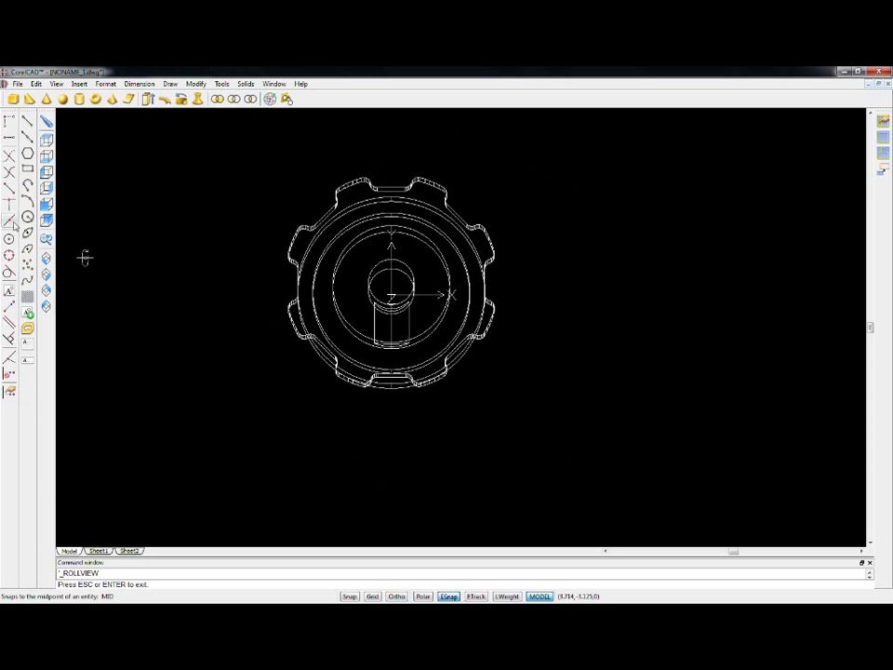
click(27, 170)
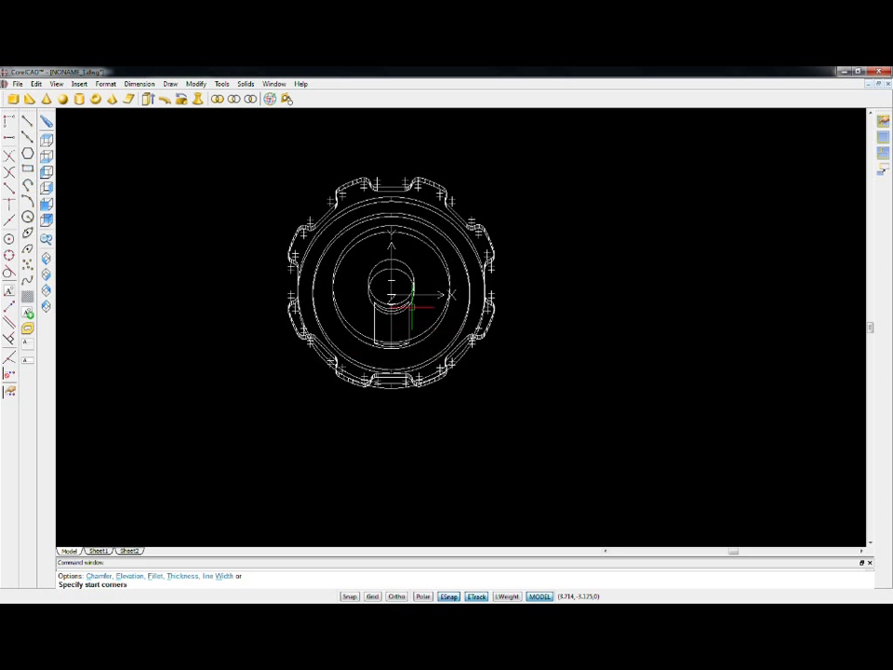
scroll(324, 309, up, 5)
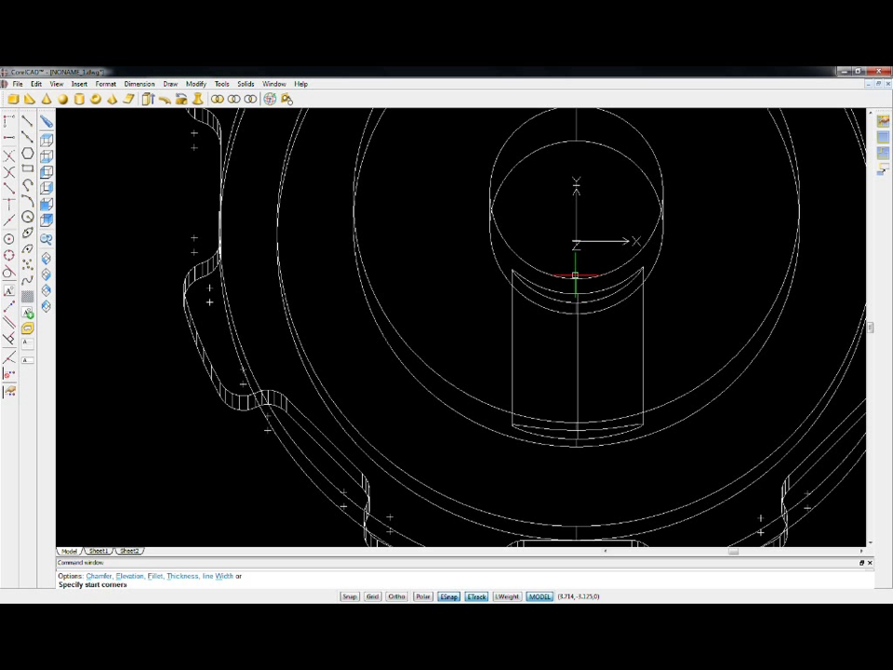
click(576, 277)
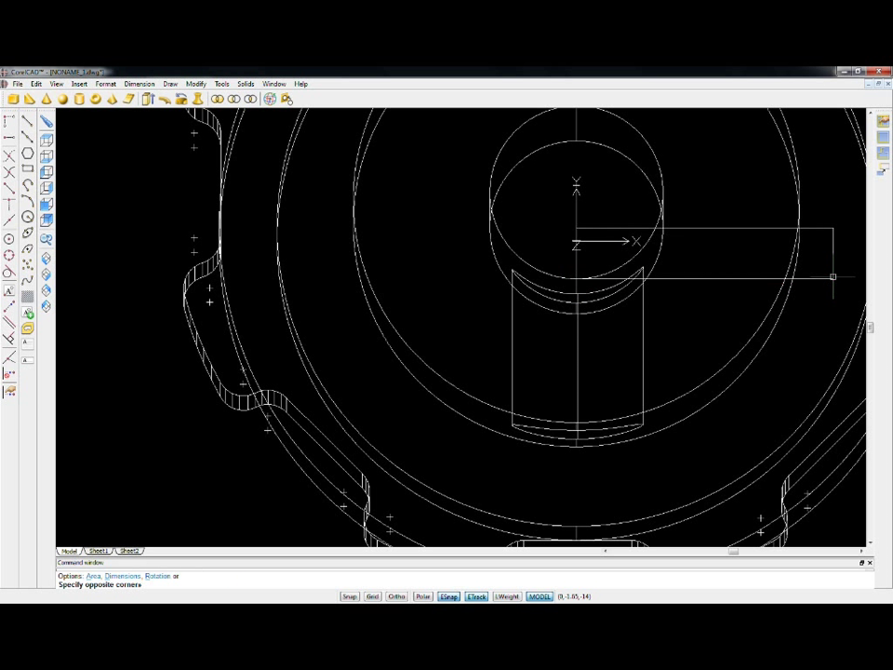
key(F8)
text(D)
key(Return)
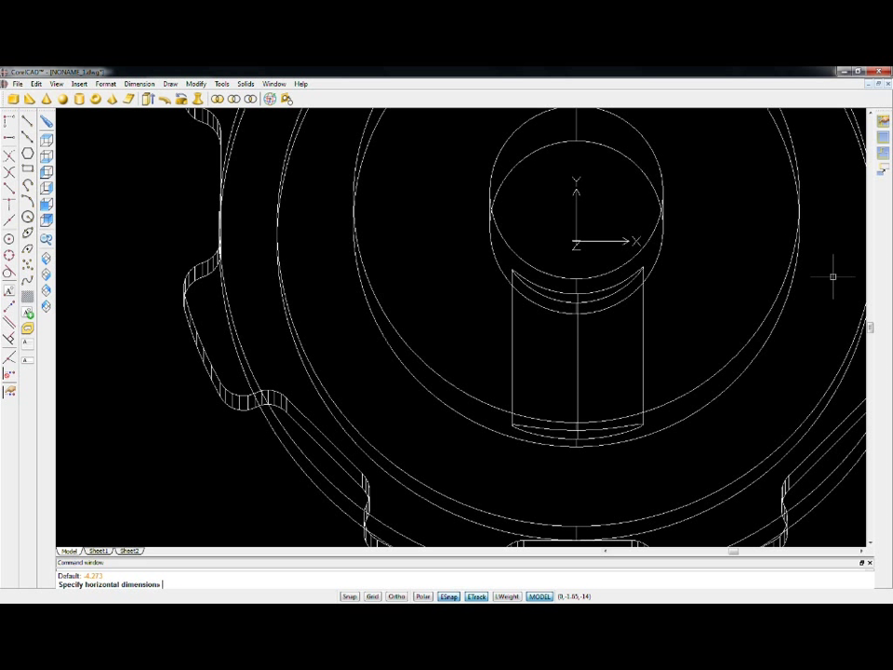
key(Return)
Align the rectangle so the midpoint of its long side sits on the bore circle's quadrant point
key(Return)
text(align)
key(Return)
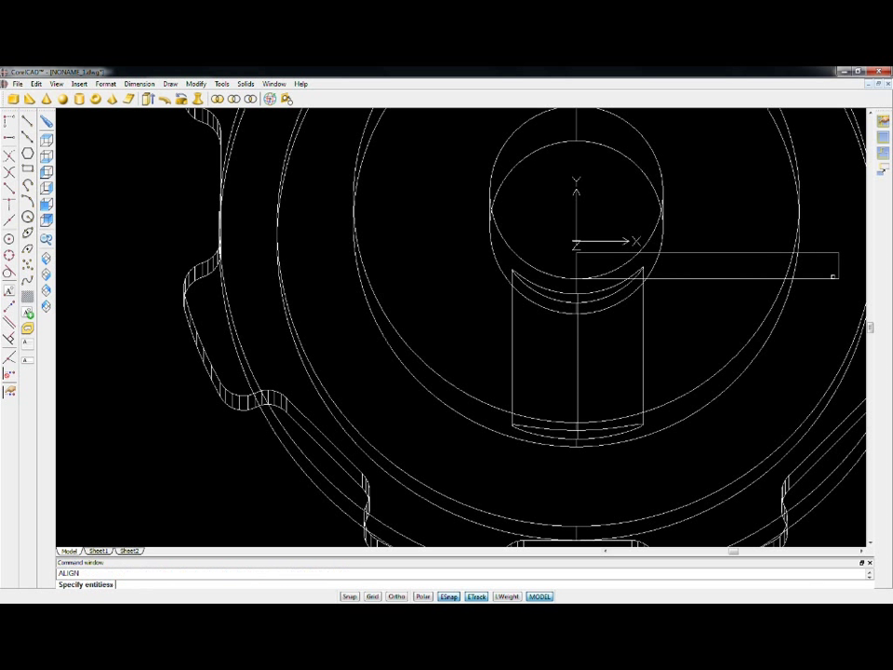
click(714, 278)
key(Return)
click(708, 278)
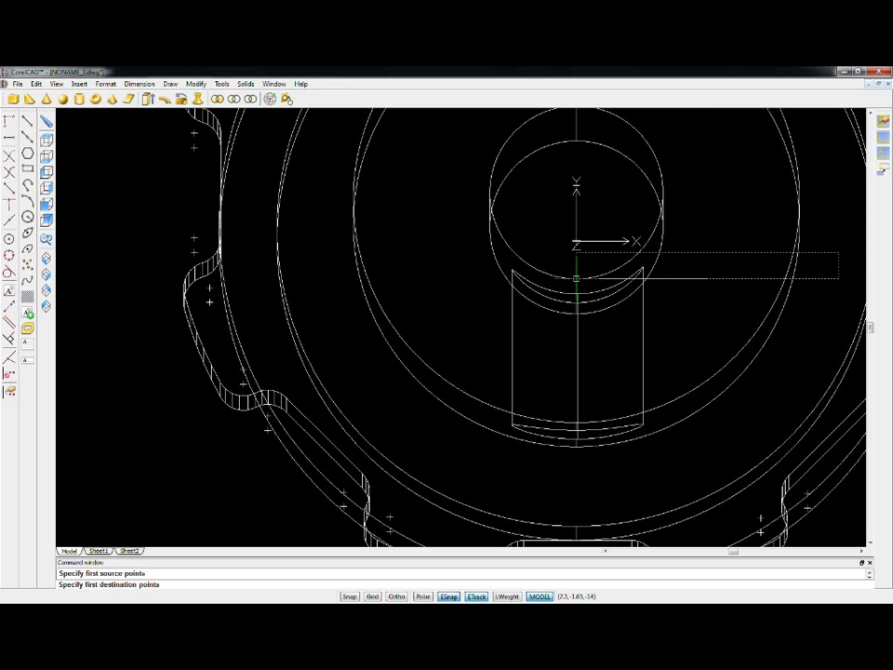
click(576, 279)
scroll(586, 284, down, 1)
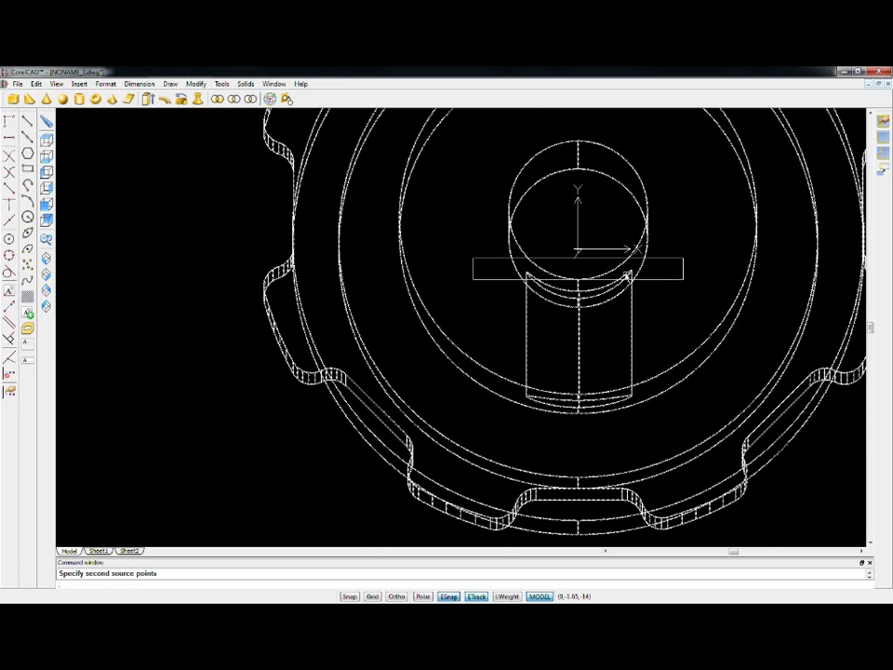
Extrude the aligned rectangle to a height of 7.8
click(58, 83)
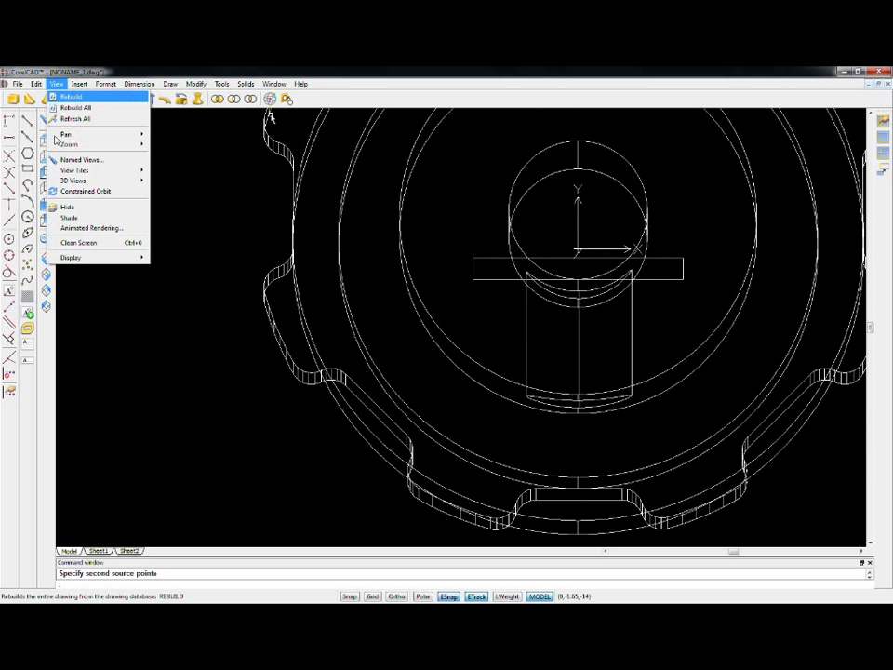
click(89, 190)
key(F8)
drag(463, 498, 595, 241)
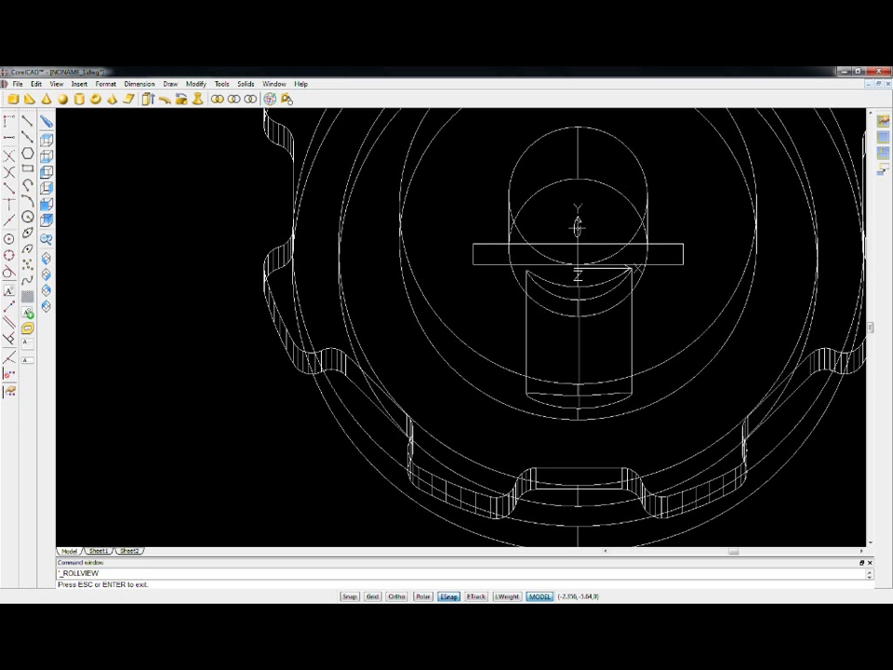
scroll(671, 252, down, 3)
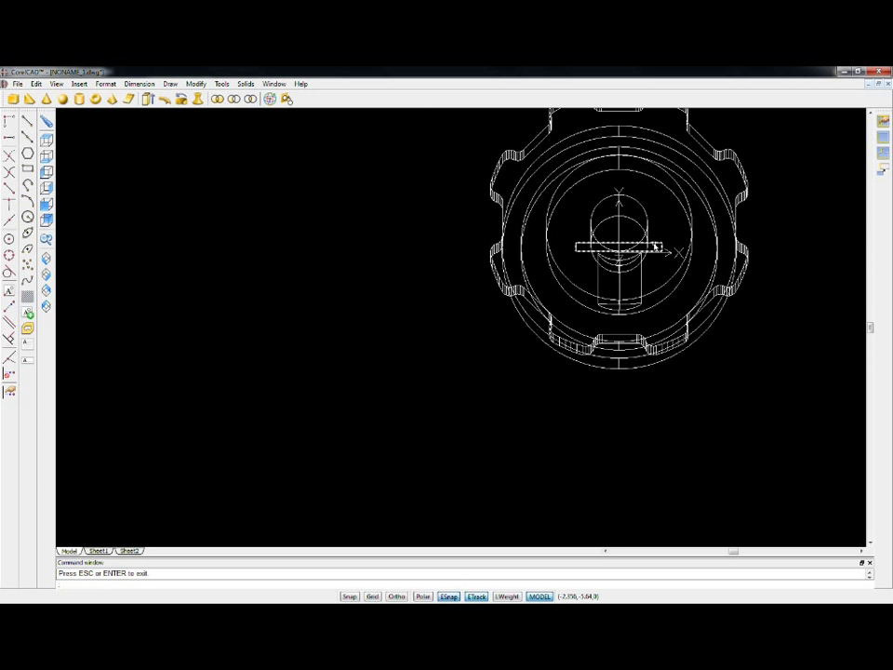
key(Escape)
click(656, 247)
click(149, 99)
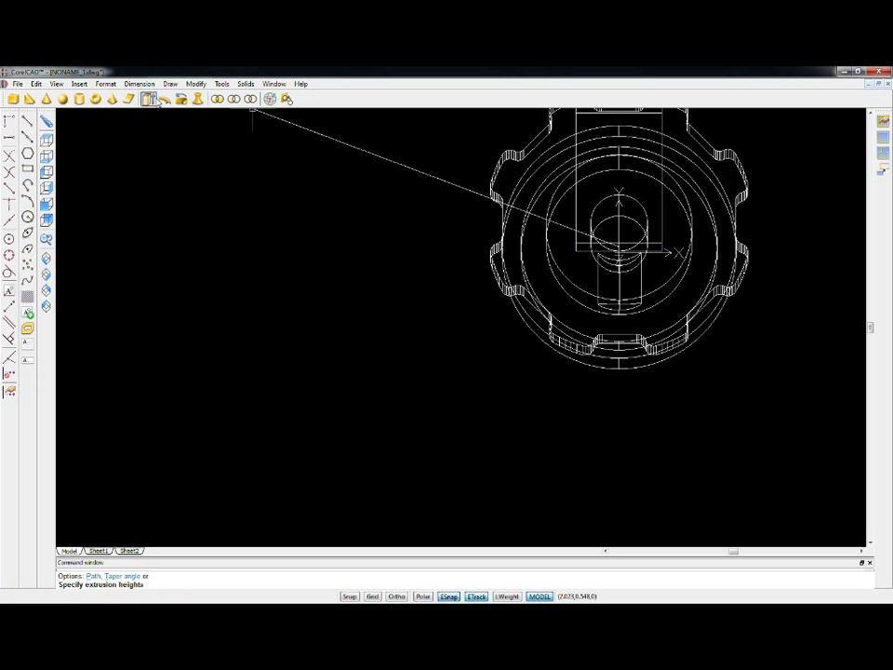
key(Return)
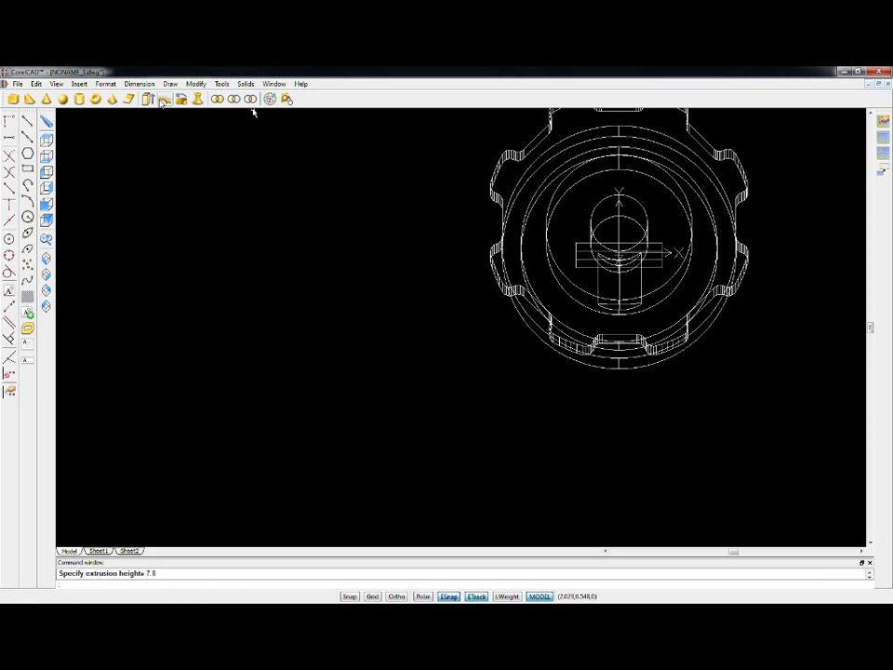
Subtract the extruded rectangular block from the body to cut a slot beside the central bore
click(56, 84)
click(82, 194)
drag(472, 498, 438, 416)
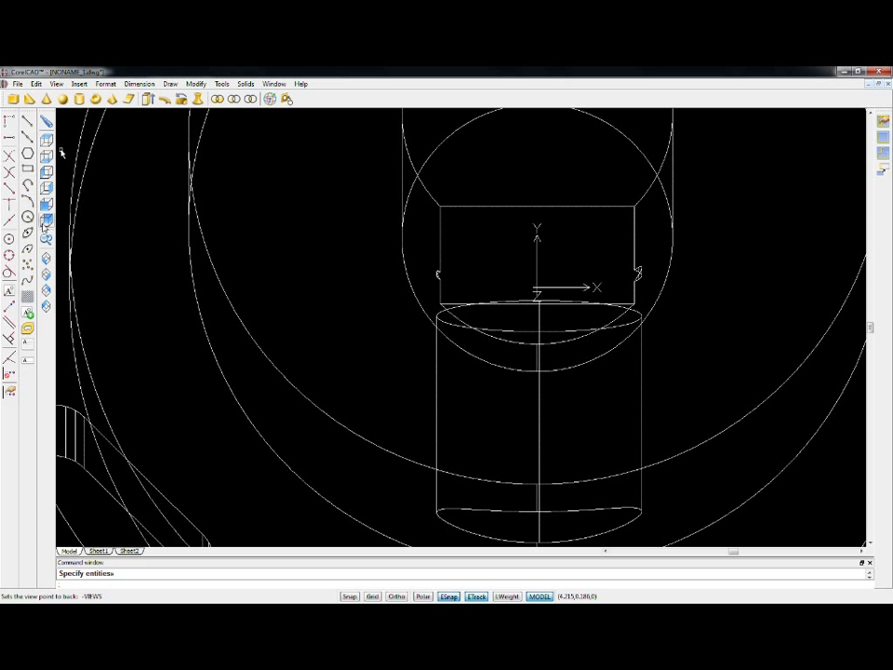
click(27, 217)
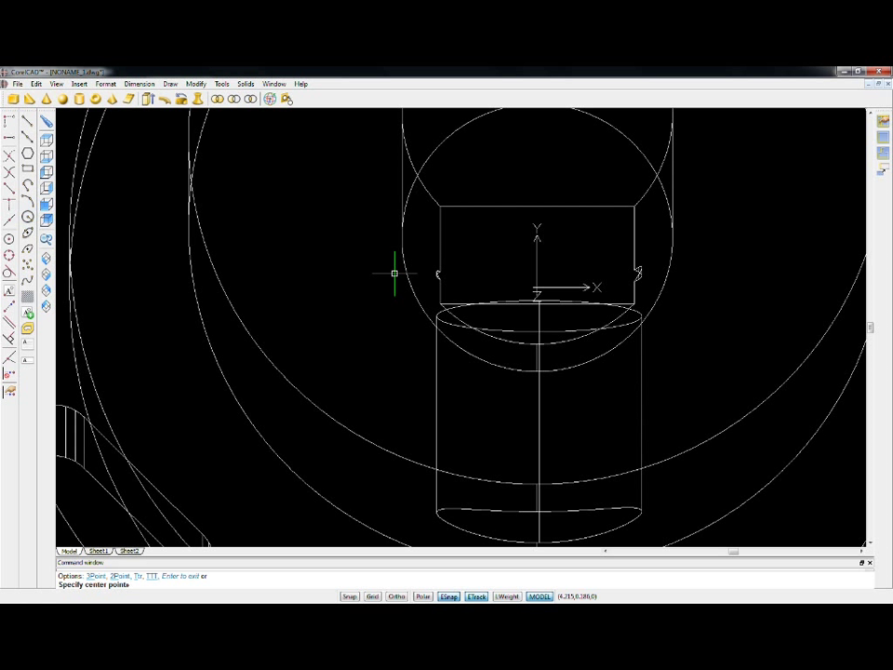
click(539, 317)
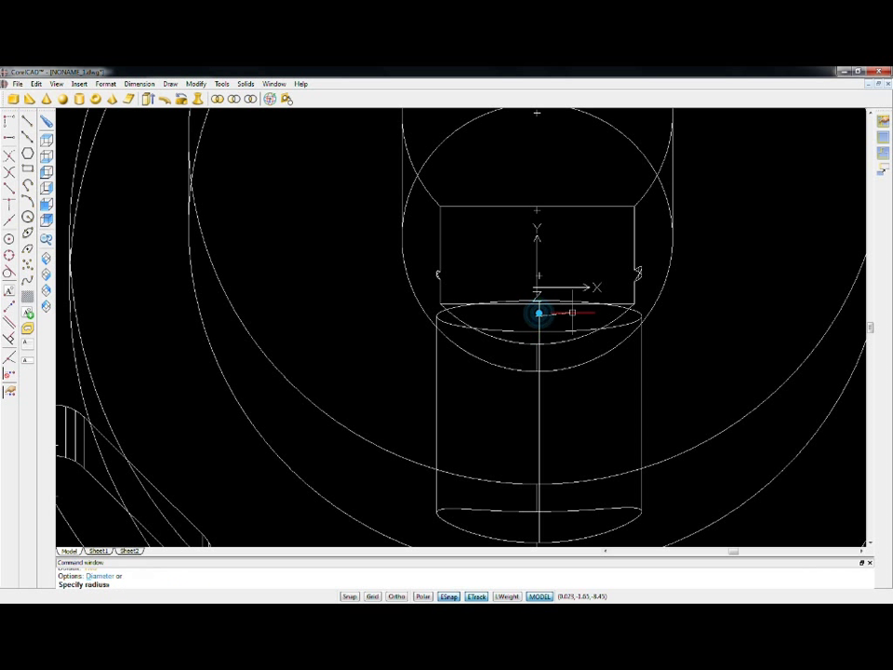
click(641, 317)
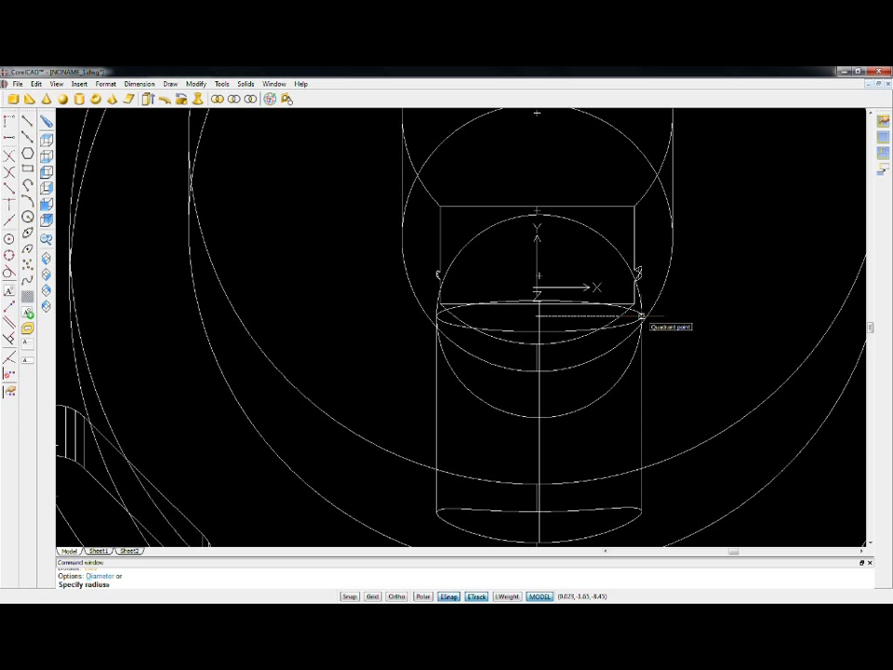
key(Escape)
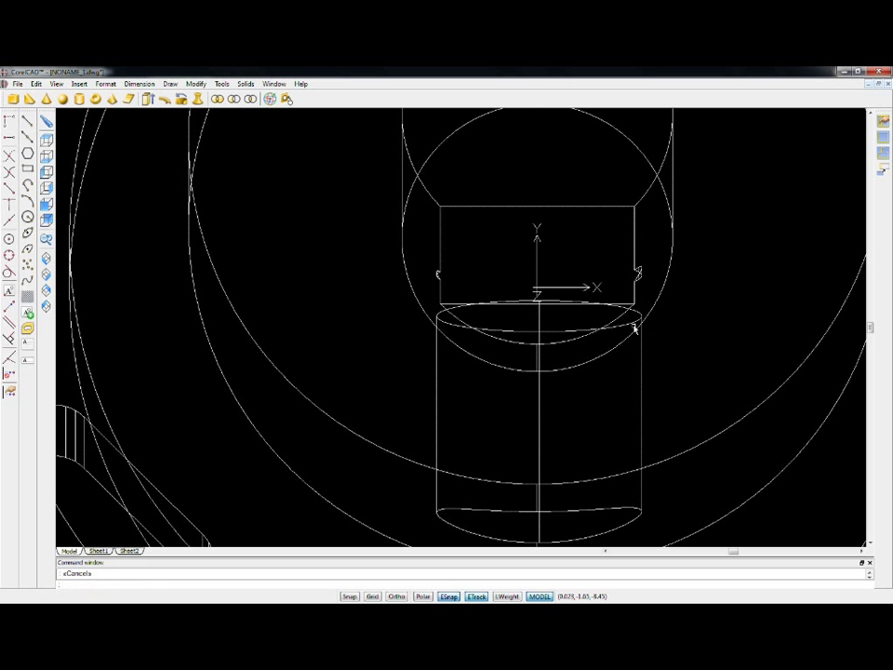
Set a custom coordinate system with its origin at the centre of the radial hole's inner-end circle and its XY plane through the circle's quadrants
key(Return)
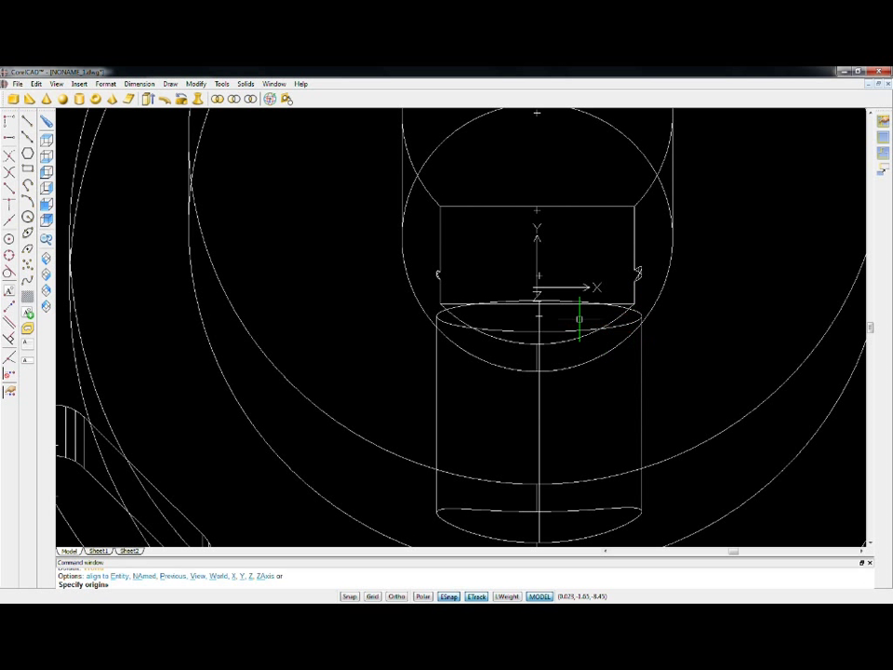
click(539, 316)
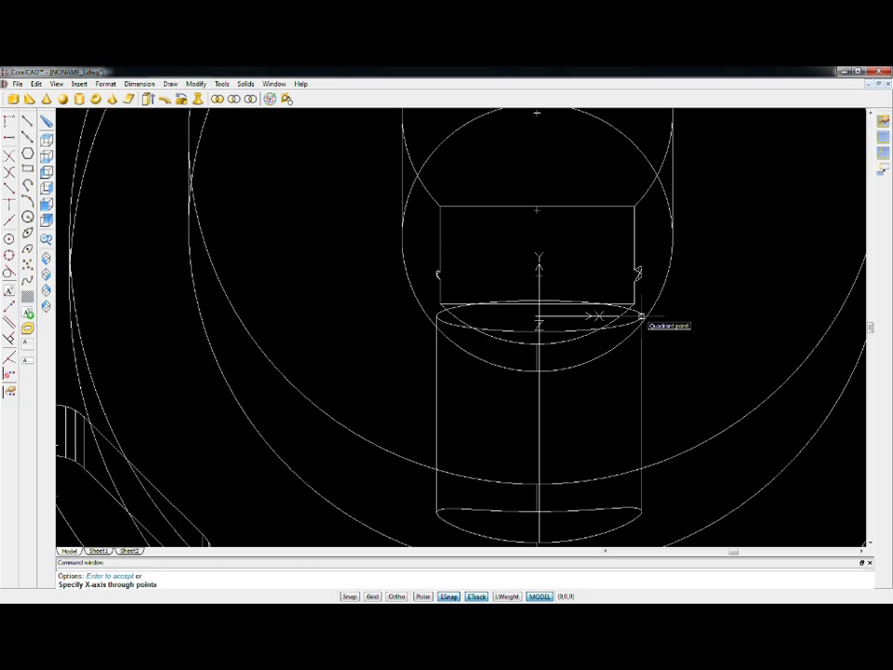
click(641, 315)
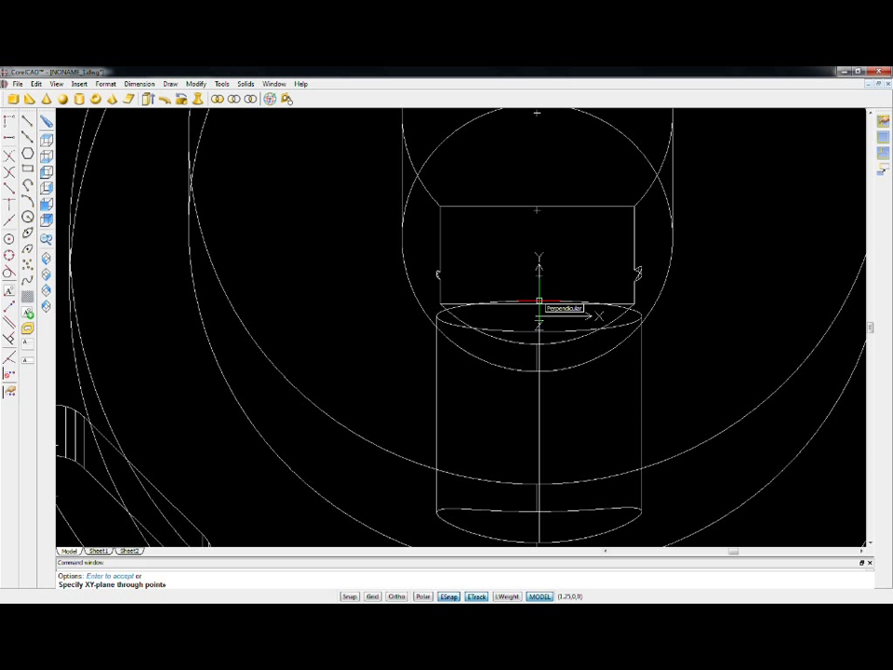
click(539, 301)
right_click(539, 300)
click(724, 277)
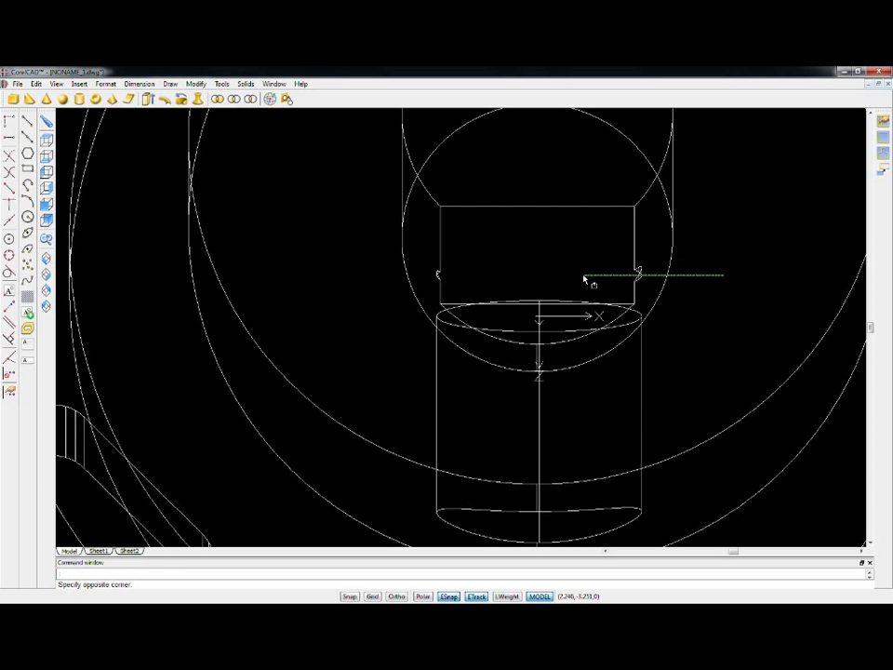
click(712, 273)
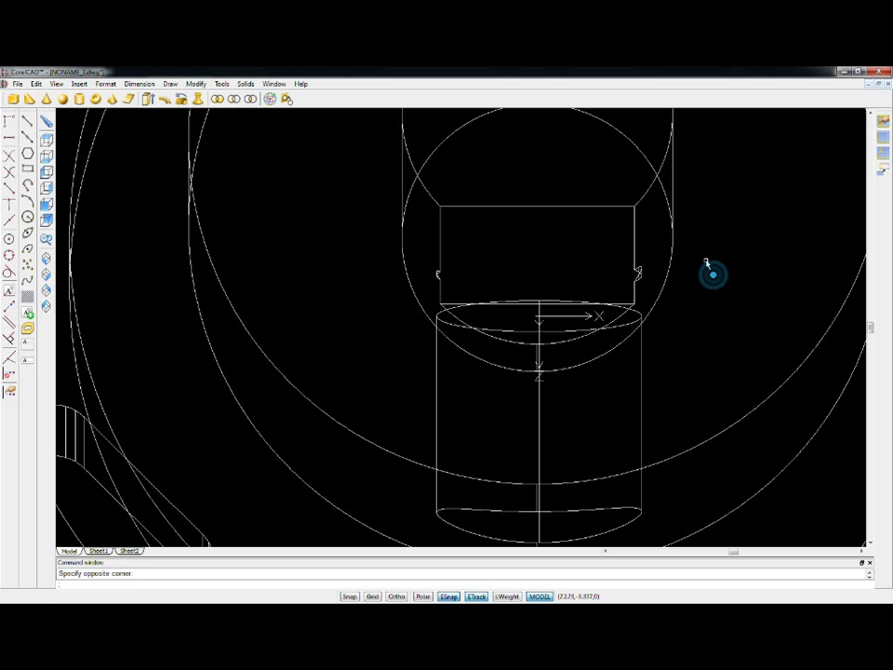
Draw a circle matching the radial hole's inner-end circle from its centre to its quadrant, and extrude it inward past the slot
click(27, 216)
click(539, 316)
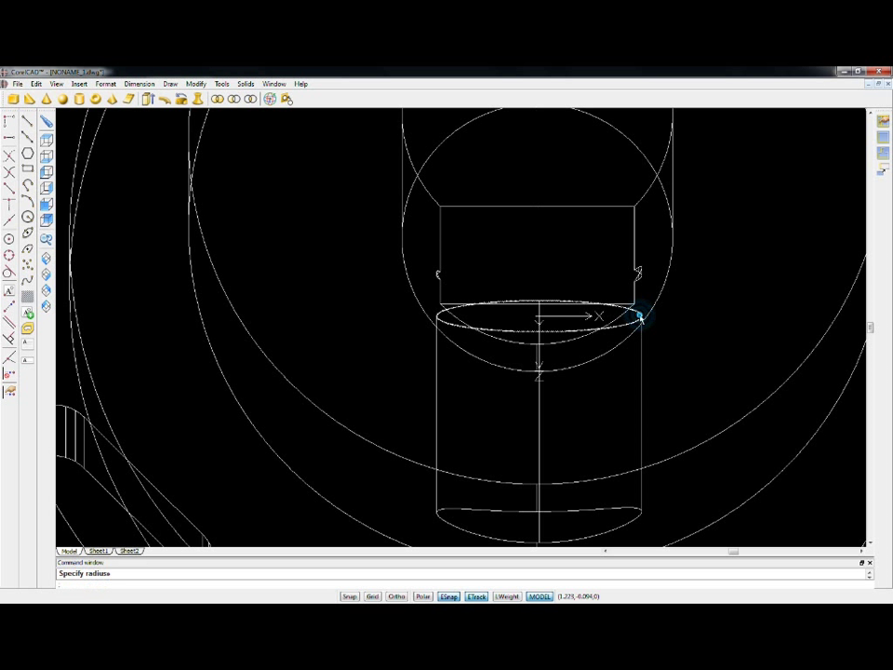
click(149, 99)
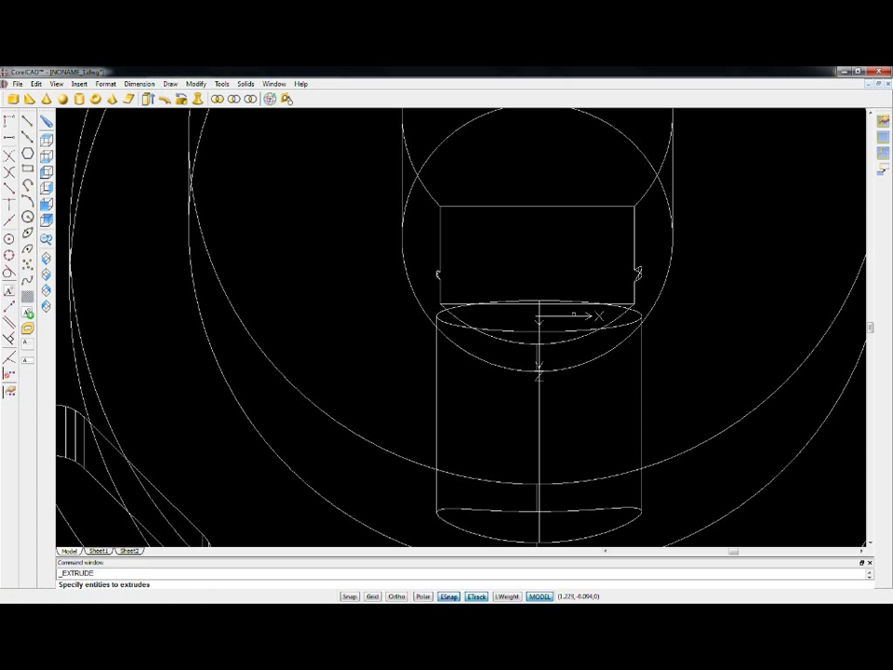
click(569, 330)
key(Return)
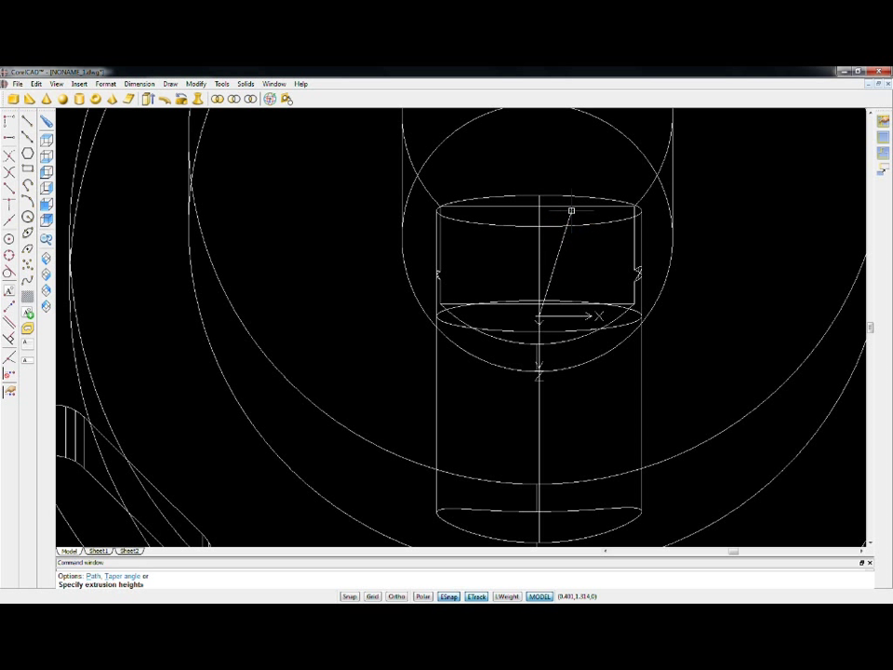
click(574, 178)
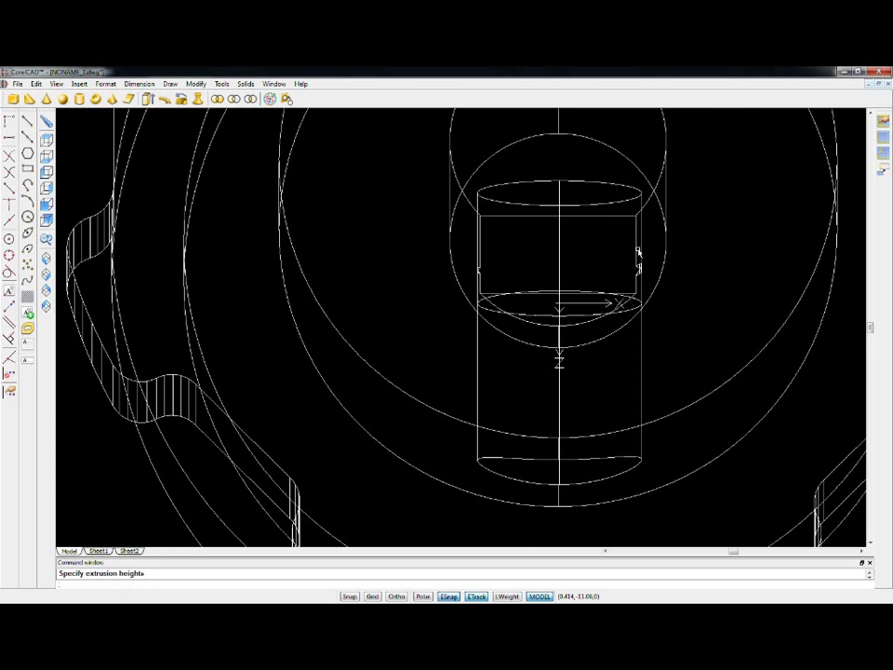
Subtract the extruded cylinder from the knob body so the radial hole opens into the internal slot
click(234, 99)
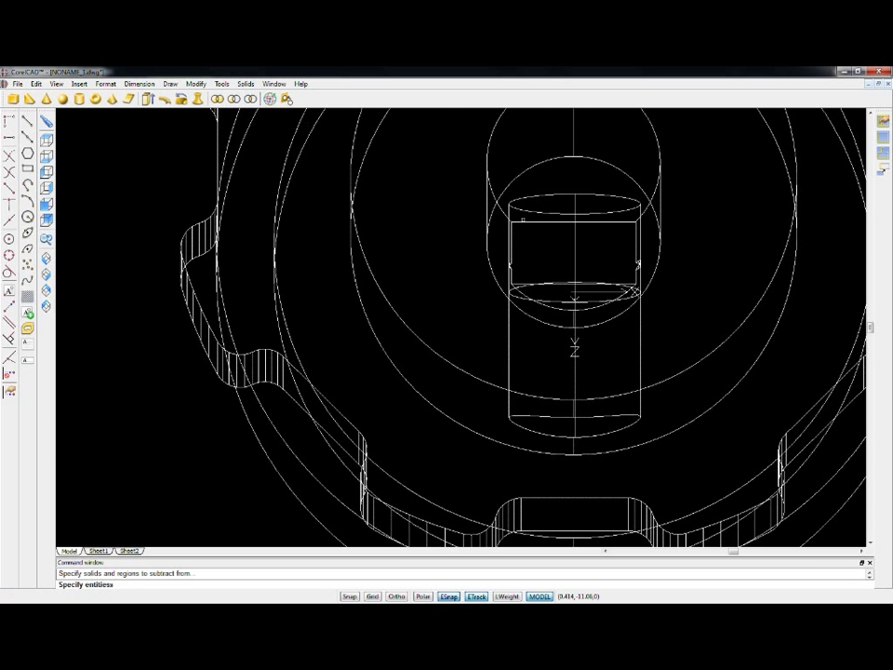
click(490, 210)
right_click(491, 210)
click(522, 208)
key(Return)
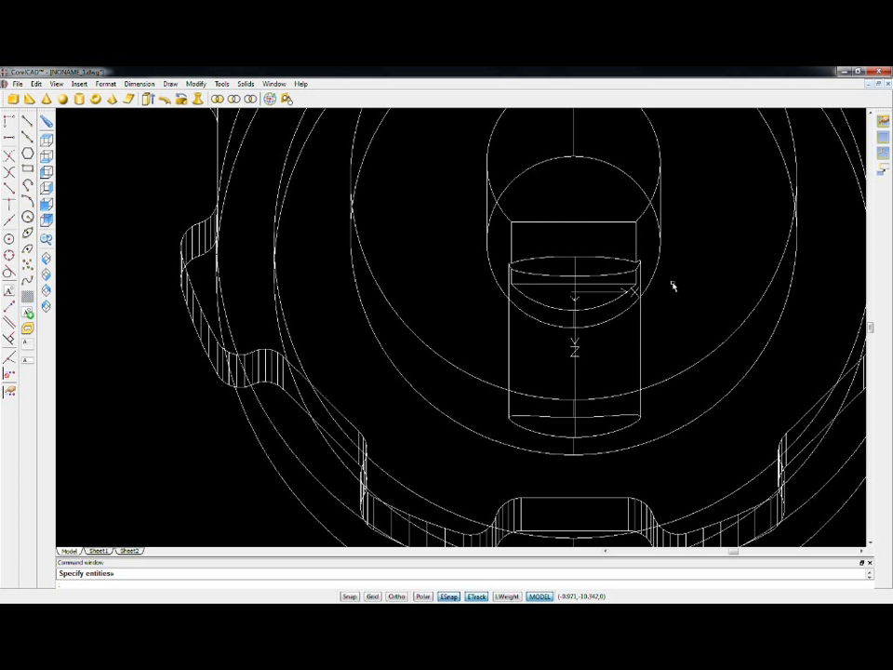
Show the whole knob with its hidden lines removed
scroll(686, 186, down, 6)
middle_drag(682, 212, 598, 275)
click(57, 84)
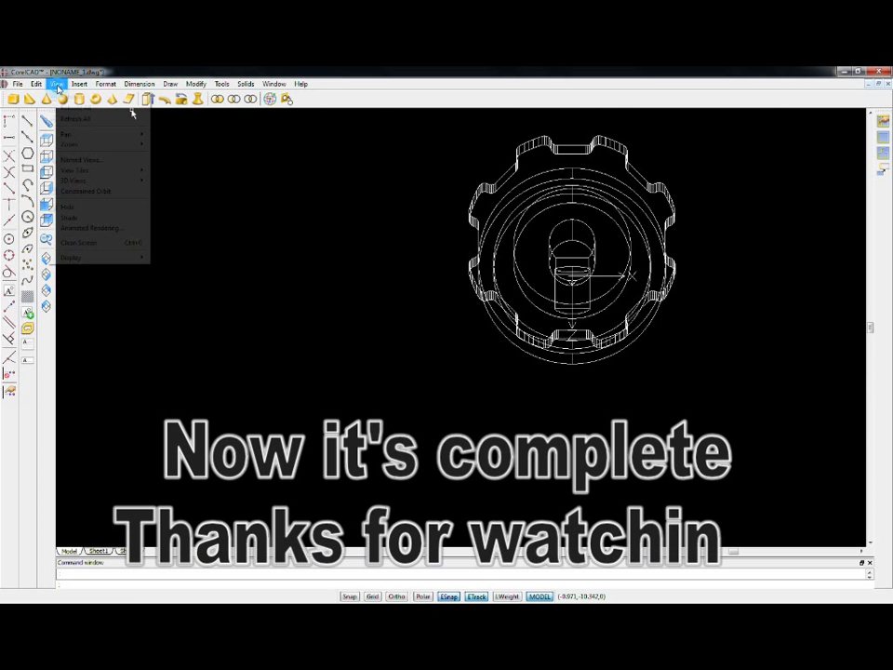
click(62, 218)
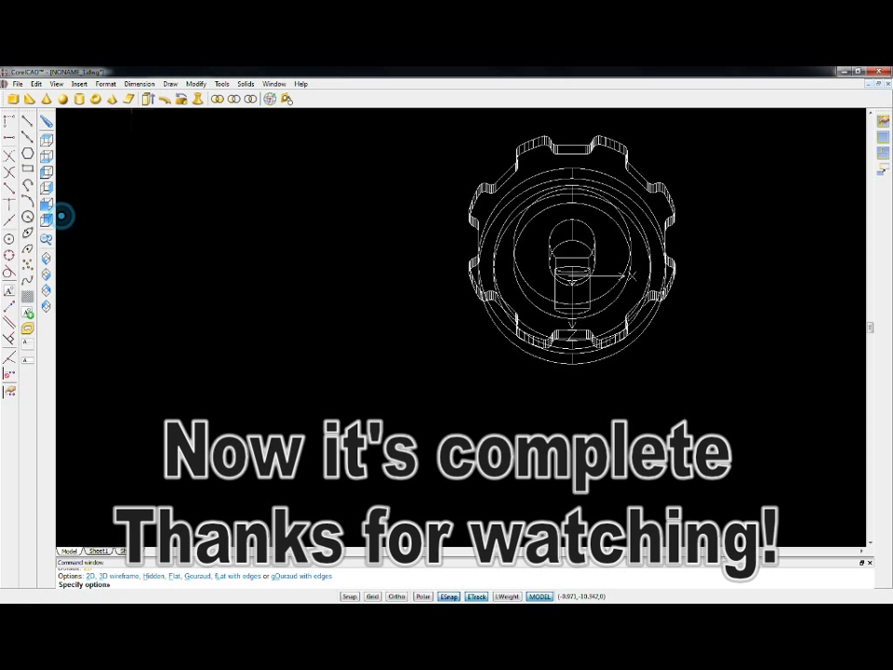
click(57, 86)
click(67, 206)
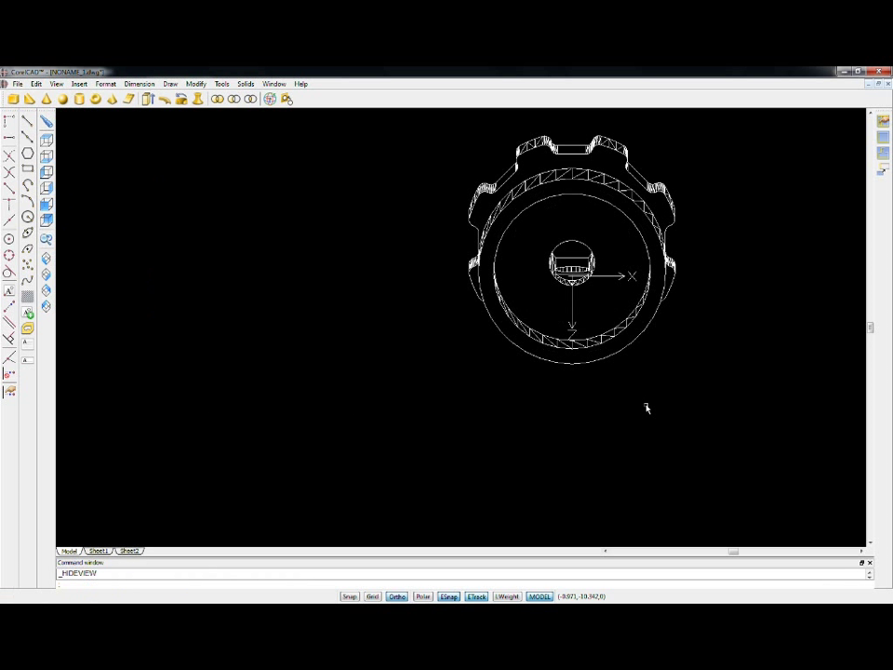
Orbit the hidden-line knob vertically to inspect its notched head, neck and base from the side
click(57, 84)
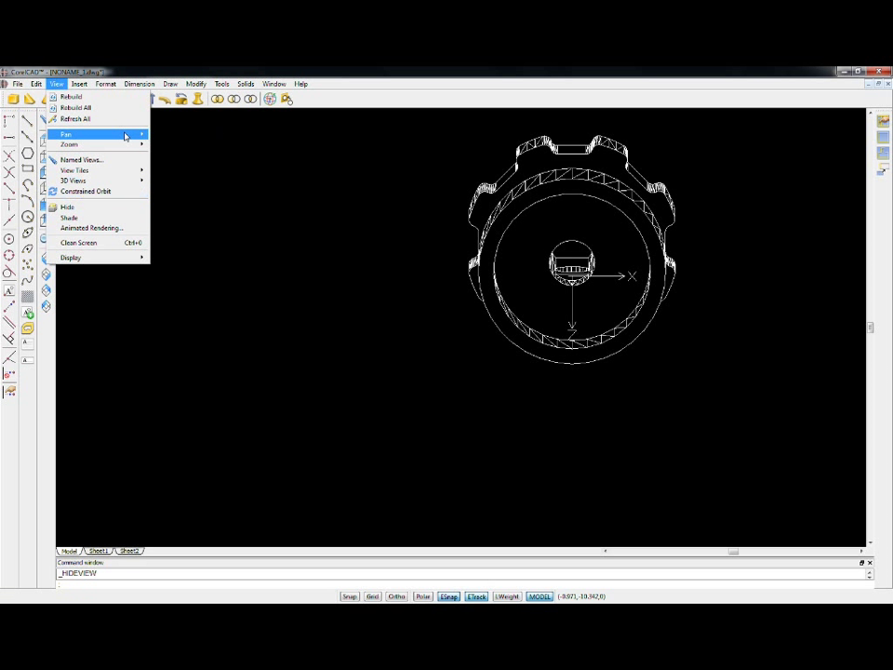
click(88, 191)
key(F8)
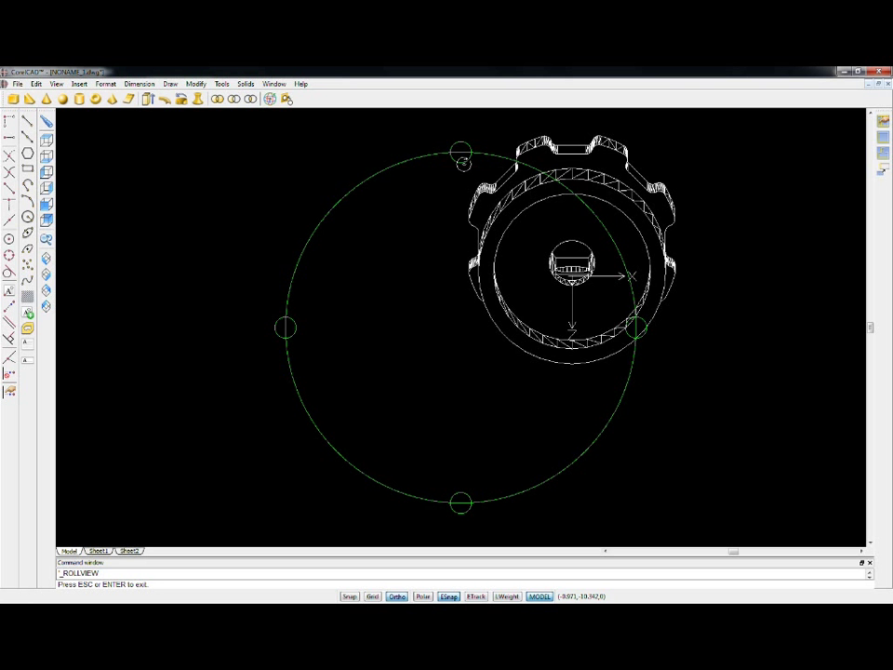
drag(462, 157, 465, 363)
drag(437, 442, 443, 331)
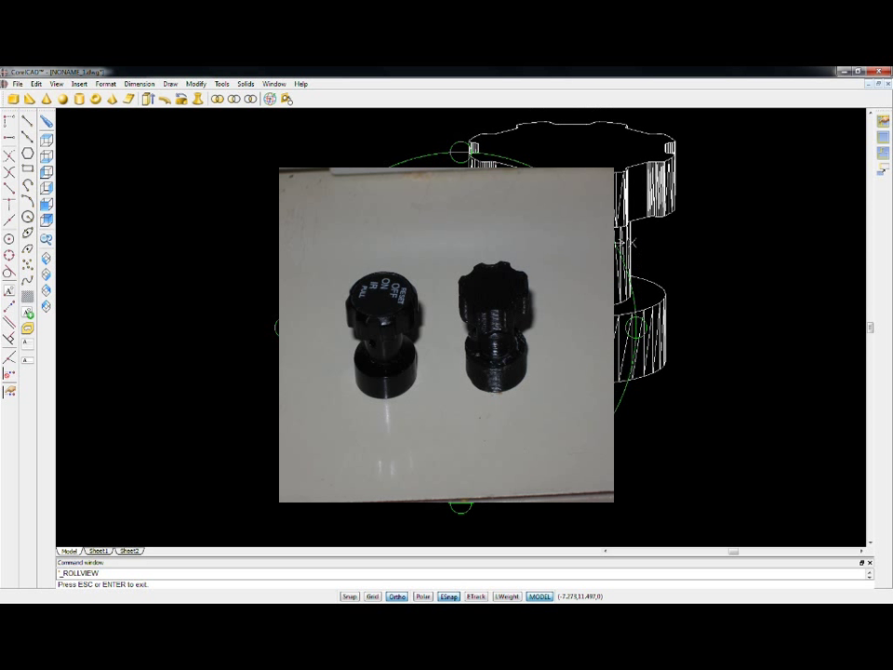